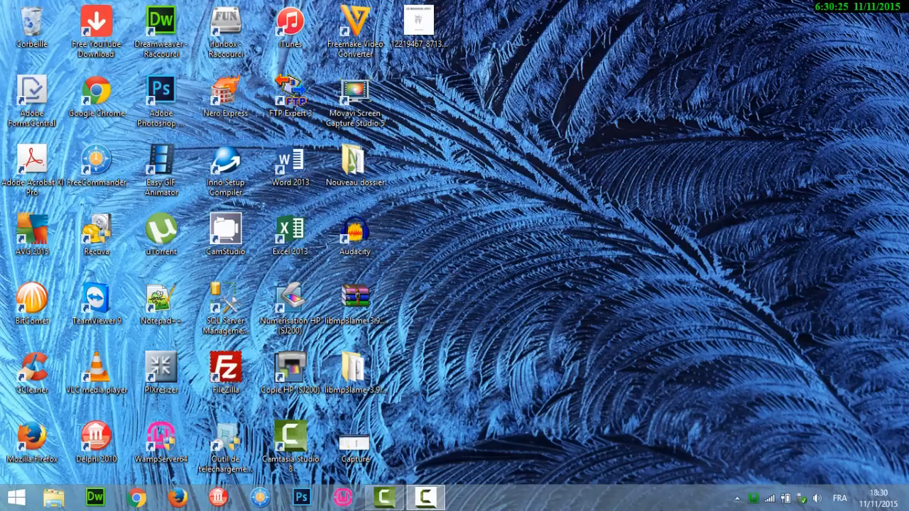
Launch Google Chrome from the Windows taskbar.
{"action": "left_click", "coordinate": [139, 500]}
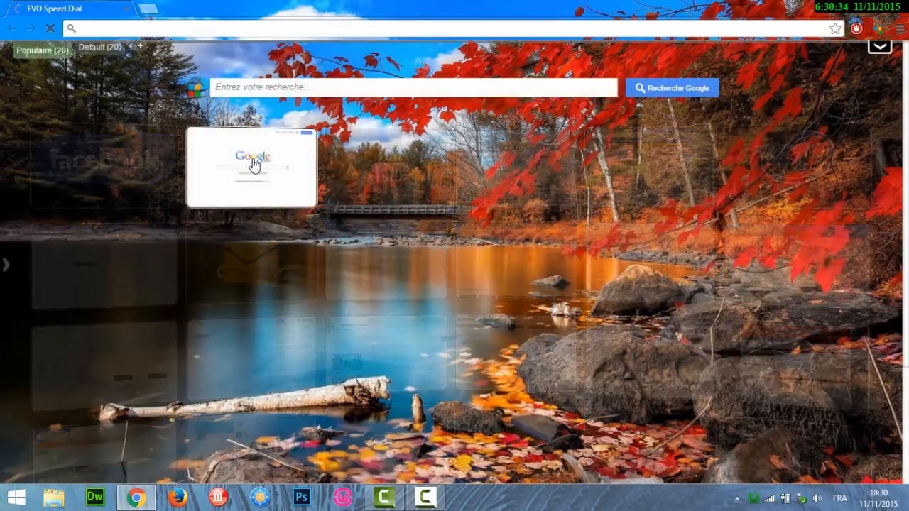
Search Google for 'télécharger un template joomla 3.x gratuit' and browse the results.
{"action": "left_click", "coordinate": [254, 164]}
{"action": "type", "text": "télécharger un template joomla 3.x gratuit"}
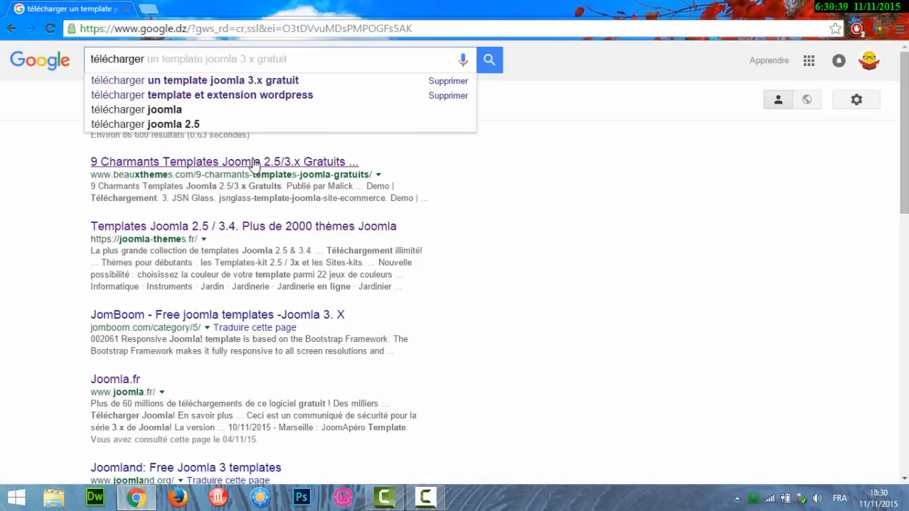
{"action": "key", "text": "Down"}
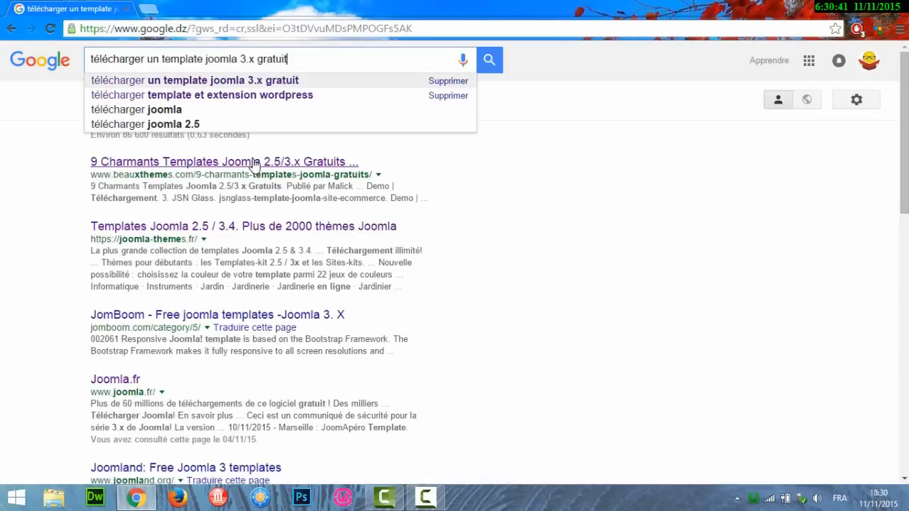
{"action": "key", "text": "Return"}
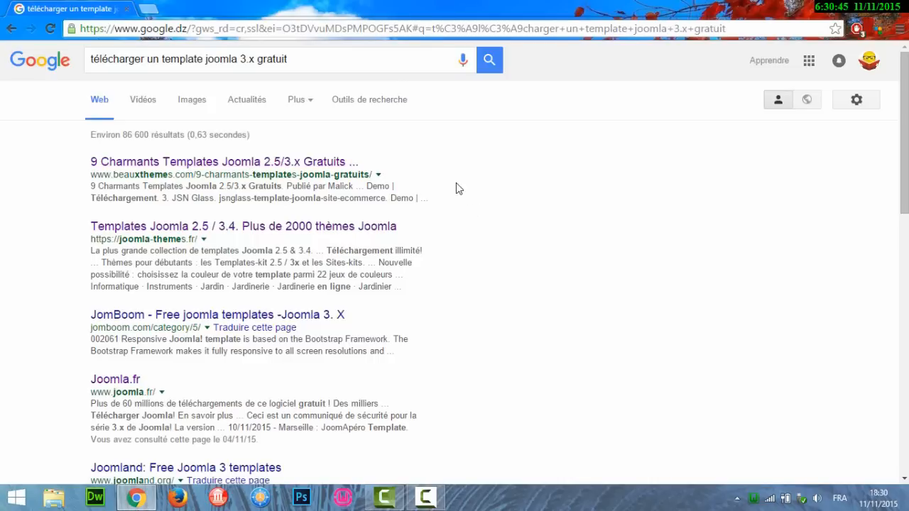
{"action": "scroll", "coordinate": [456, 188], "scroll_direction": "down", "scroll_amount": 6}
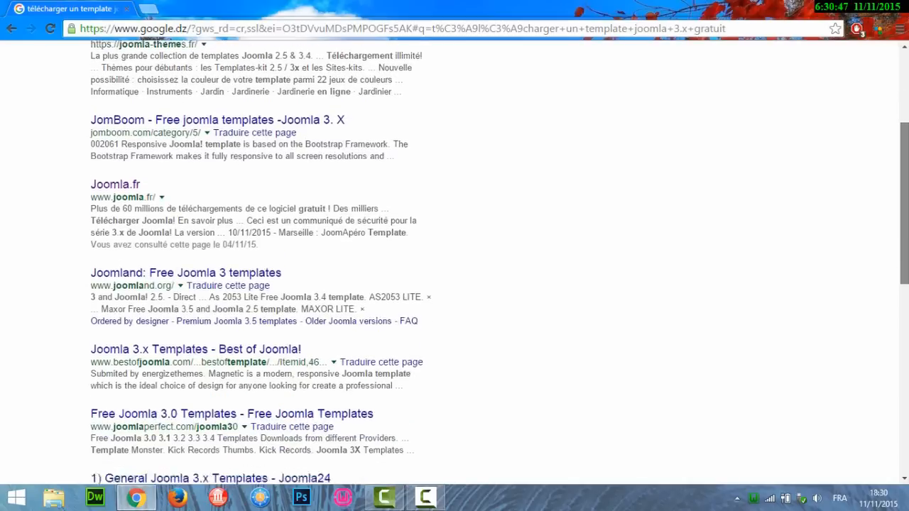
{"action": "scroll", "coordinate": [454, 263], "scroll_direction": "down", "scroll_amount": 2}
{"action": "scroll", "coordinate": [455, 263], "scroll_direction": "down", "scroll_amount": 2}
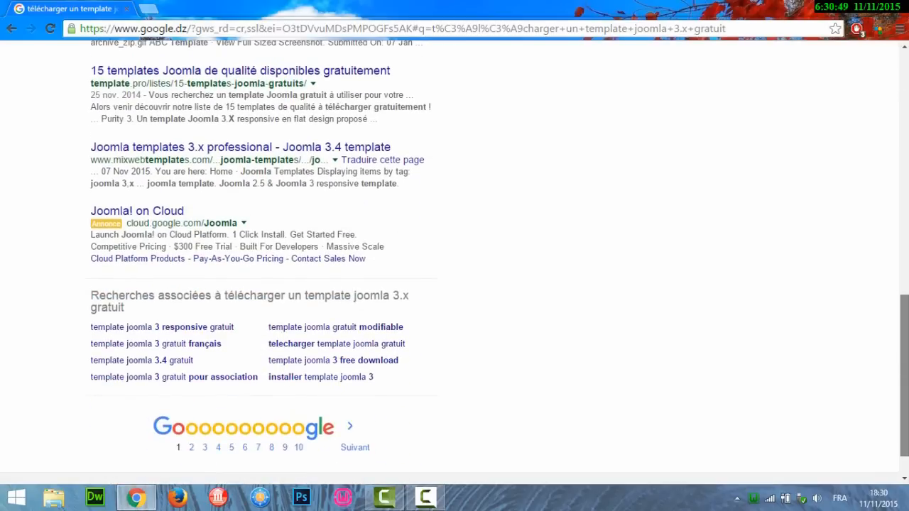
{"action": "scroll", "coordinate": [454, 263], "scroll_direction": "down", "scroll_amount": 1}
{"action": "scroll", "coordinate": [454, 263], "scroll_direction": "up", "scroll_amount": 10}
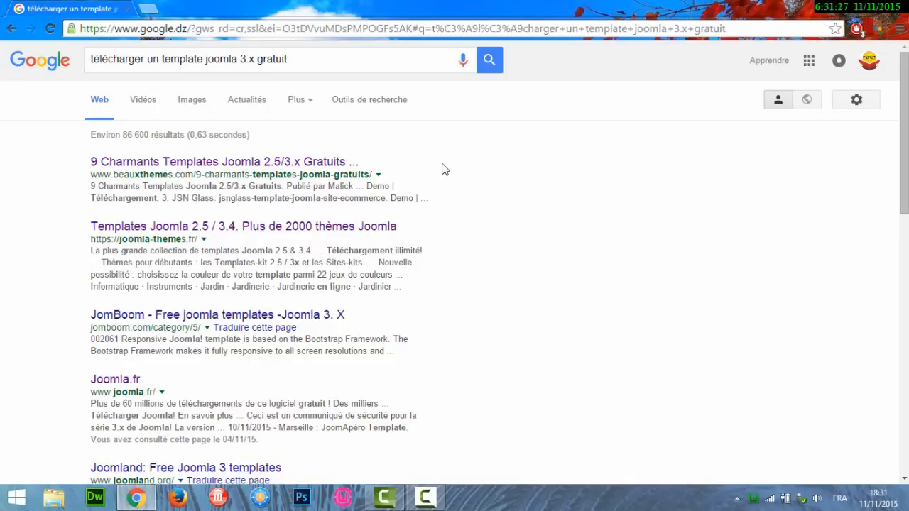
Open BeauxThemes' '9 Charmants Templates Joomla Gratuits' article and scroll to entry 9, JSN Megazine.
{"action": "left_click", "coordinate": [315, 163]}
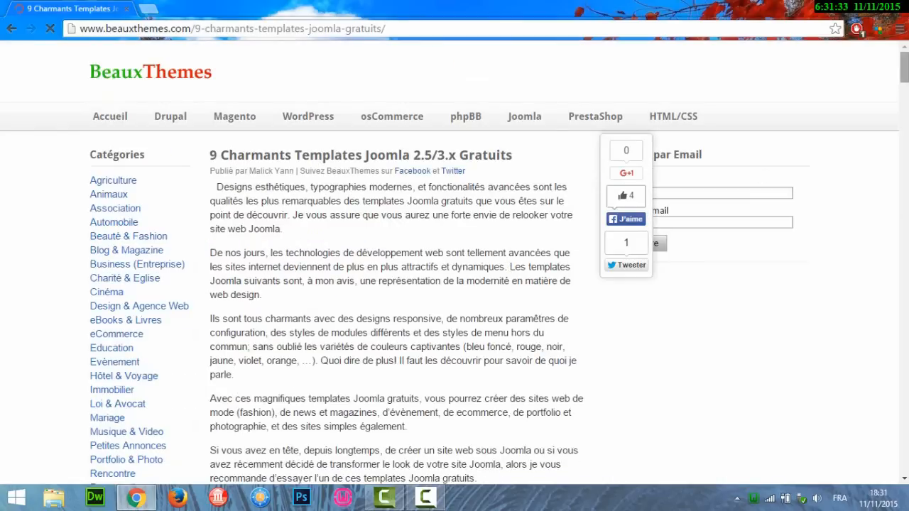
{"action": "mouse_move", "coordinate": [903, 65]}
{"action": "left_mouse_down"}
{"action": "mouse_move", "coordinate": [903, 82]}
{"action": "mouse_move", "coordinate": [903, 67]}
{"action": "left_mouse_up"}
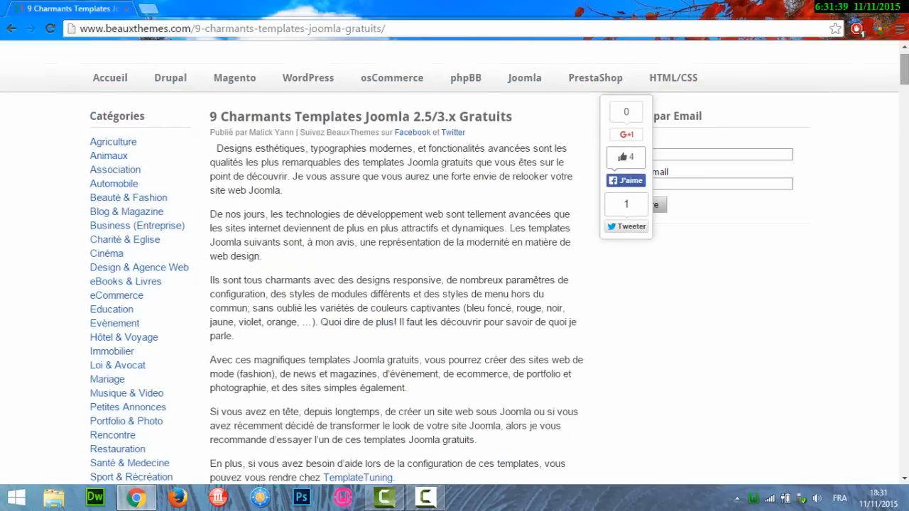
{"action": "scroll", "coordinate": [454, 262], "scroll_direction": "down", "scroll_amount": 6}
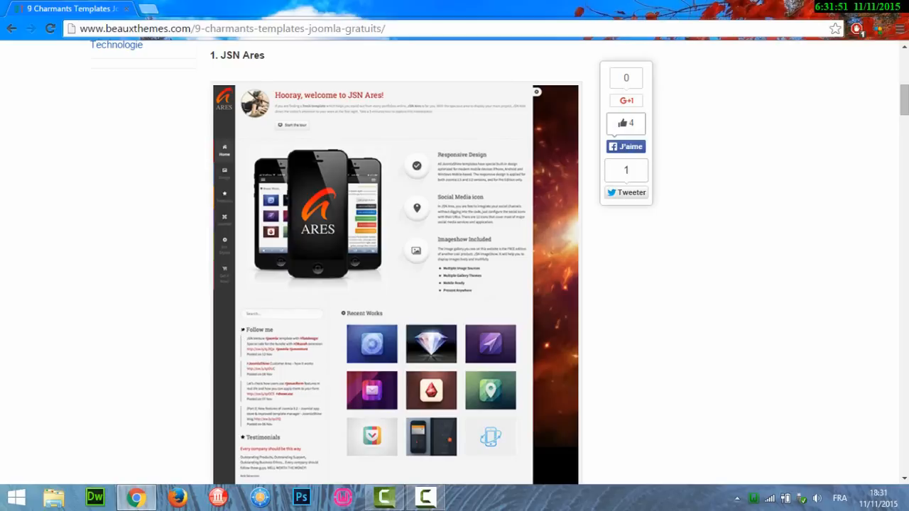
{"action": "left_click_drag", "start_coordinate": [907, 100], "coordinate": [904, 415]}
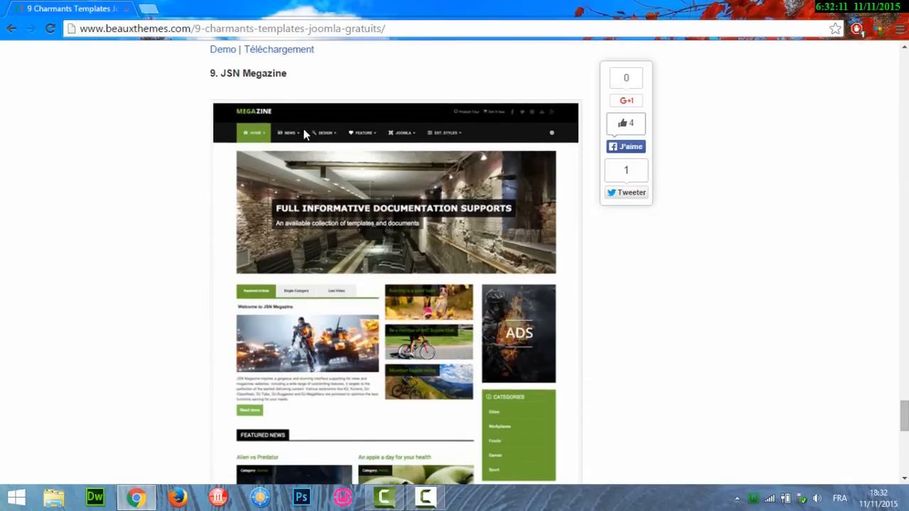
{"action": "left_click_drag", "start_coordinate": [903, 416], "coordinate": [903, 434]}
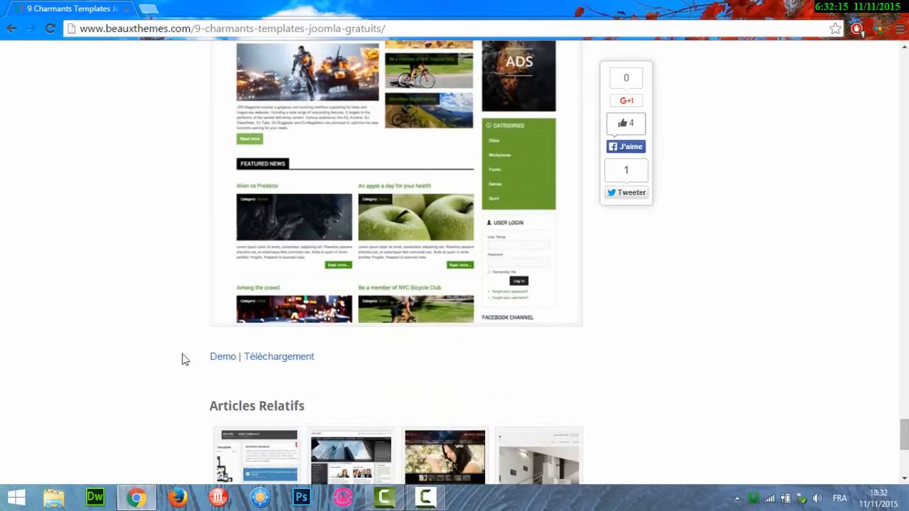
Preview the JSN Megazine demo's menus in a new tab, then return to the BeauxThemes article.
{"action": "left_click", "coordinate": [220, 361]}
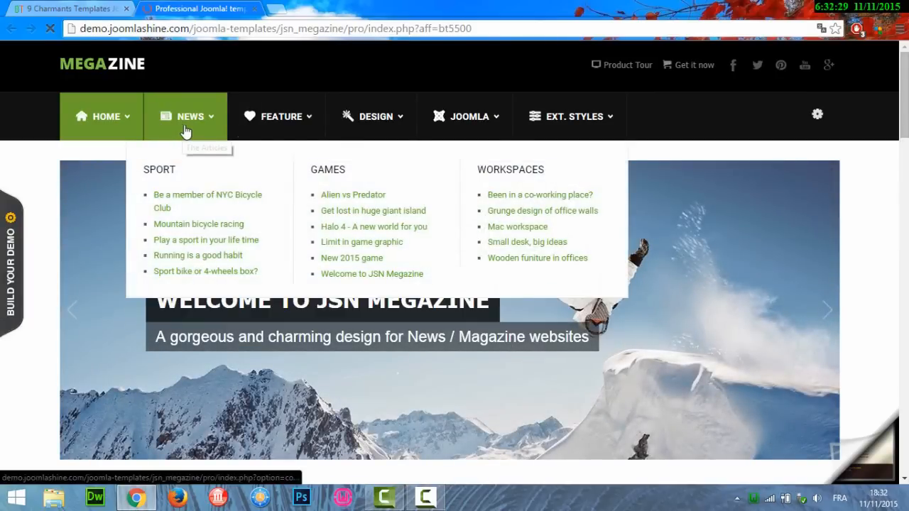
{"action": "mouse_move", "coordinate": [377, 133]}
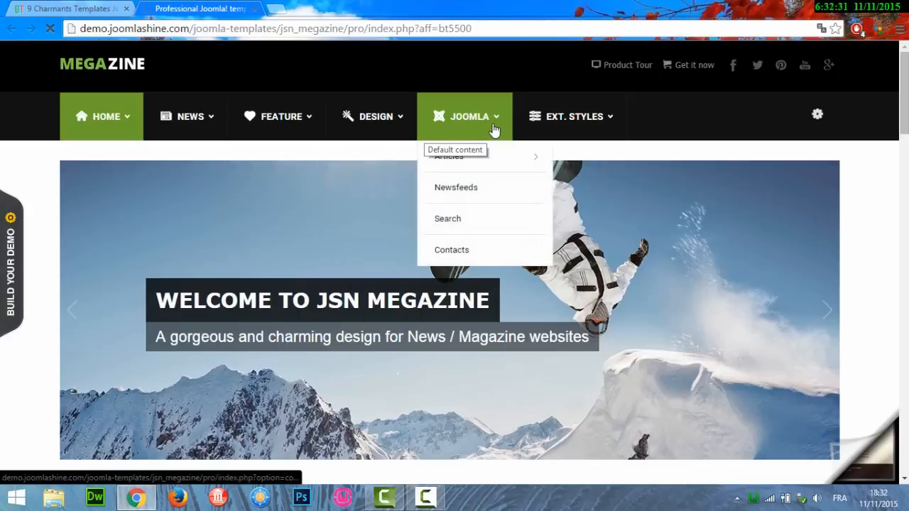
{"action": "mouse_move", "coordinate": [580, 133]}
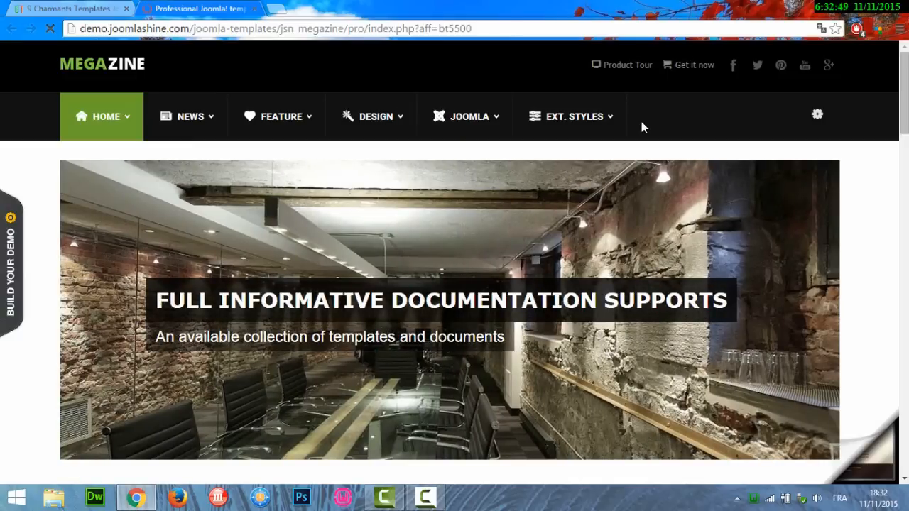
{"action": "left_click", "coordinate": [84, 7]}
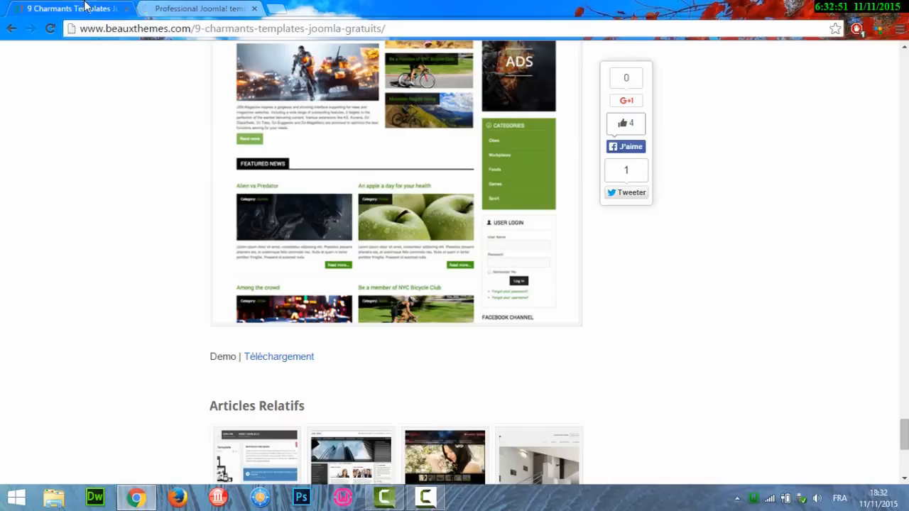
Follow JSN Megazine's Téléchargement link and scroll to the 'Choose your edition' pricing table.
{"action": "left_click", "coordinate": [285, 361]}
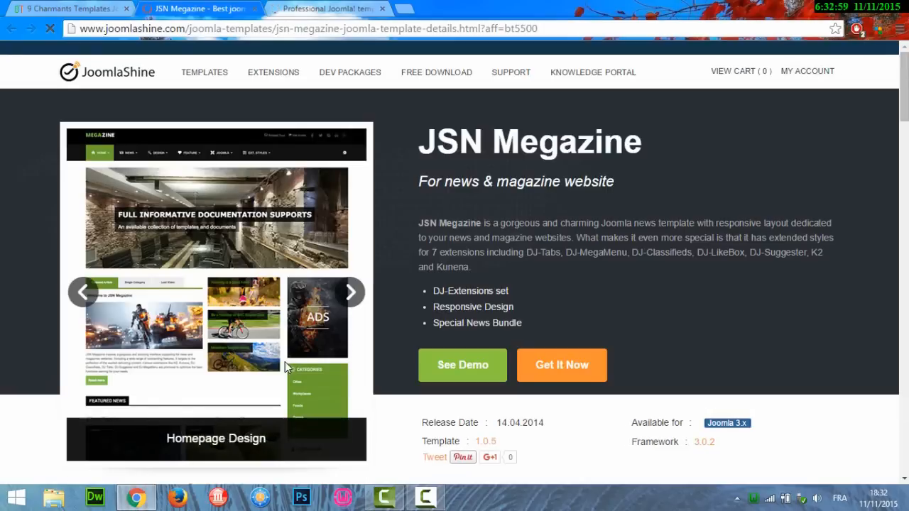
{"action": "scroll", "coordinate": [449, 263], "scroll_direction": "down", "scroll_amount": 10}
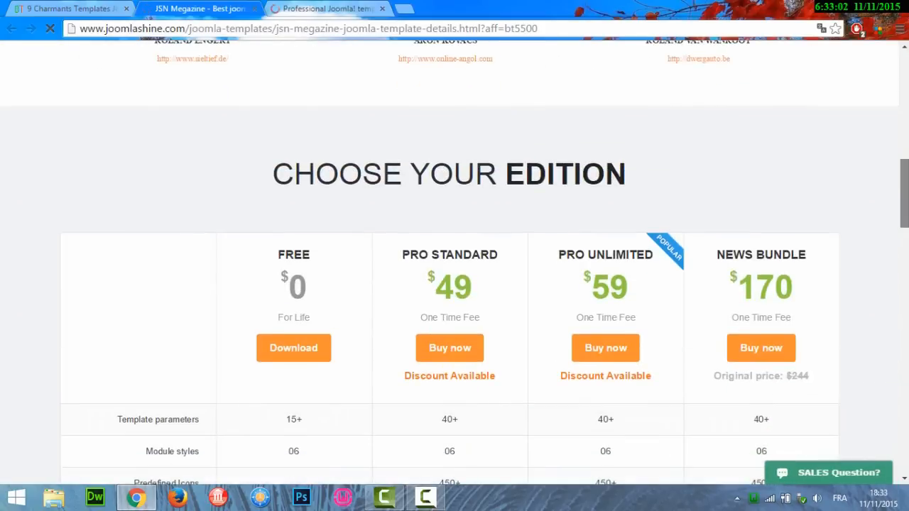
{"action": "mouse_move", "coordinate": [904, 193]}
{"action": "left_mouse_down"}
{"action": "mouse_move", "coordinate": [905, 215]}
{"action": "mouse_move", "coordinate": [904, 205]}
{"action": "left_mouse_up"}
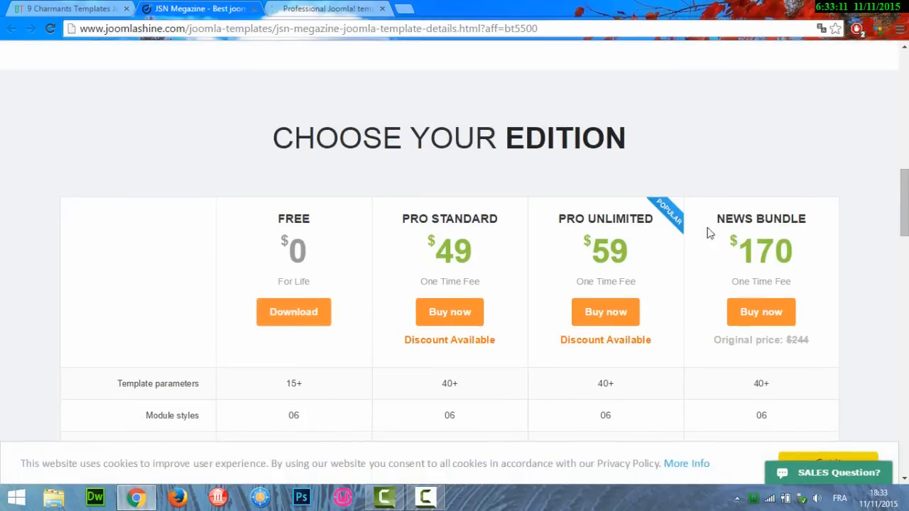
Scroll the pricing table and choose Download under the $0 FREE edition.
{"action": "scroll", "coordinate": [454, 245], "scroll_direction": "down", "scroll_amount": 2}
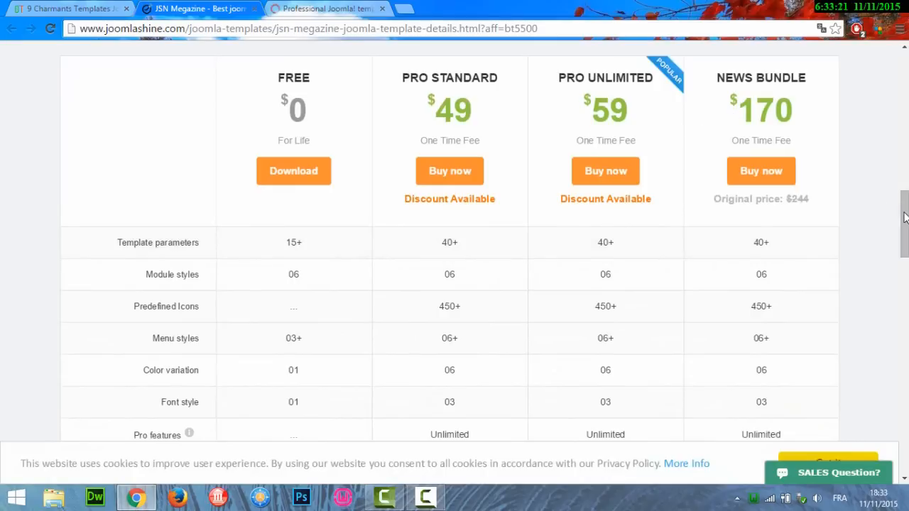
{"action": "scroll", "coordinate": [905, 220], "scroll_direction": "down", "scroll_amount": 1}
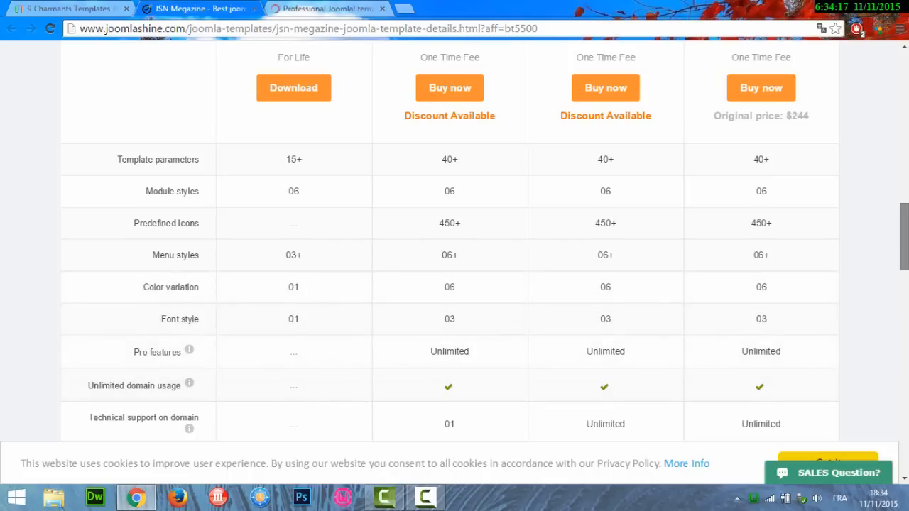
{"action": "scroll", "coordinate": [454, 242], "scroll_direction": "down", "scroll_amount": 3}
{"action": "scroll", "coordinate": [828, 334], "scroll_direction": "down", "scroll_amount": 5}
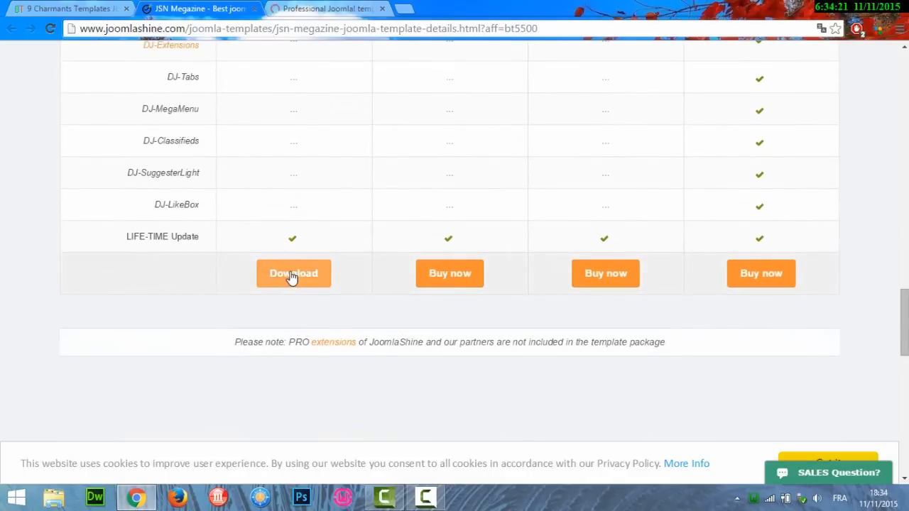
{"action": "left_click", "coordinate": [291, 276]}
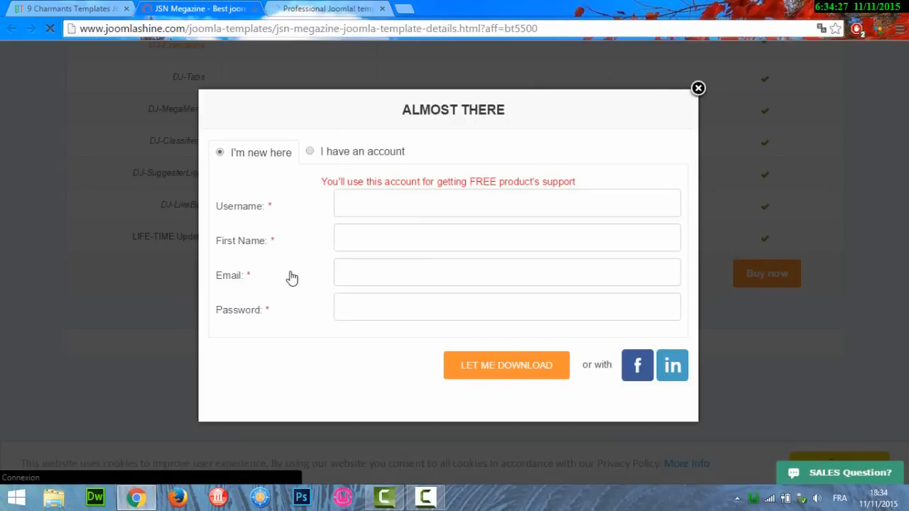
Switch to existing-account login and submit the account username and password.
{"action": "left_click", "coordinate": [348, 156]}
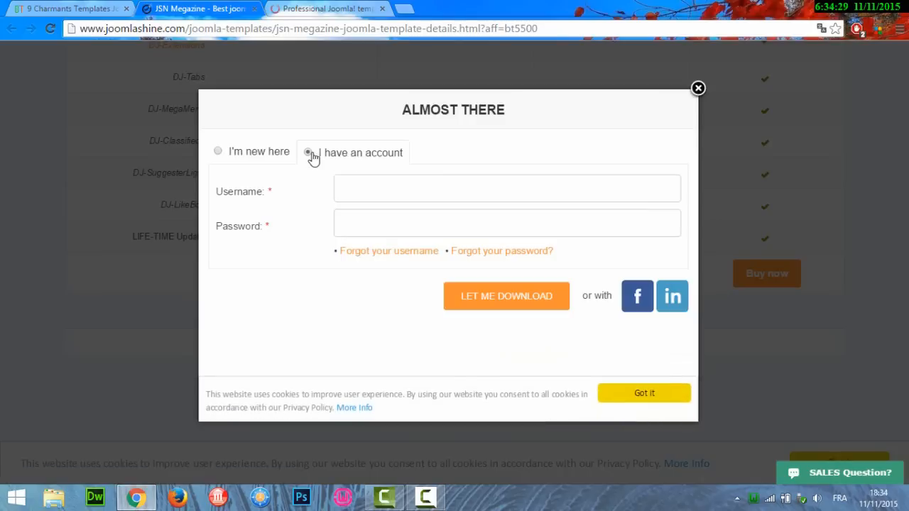
{"action": "left_click", "coordinate": [381, 191]}
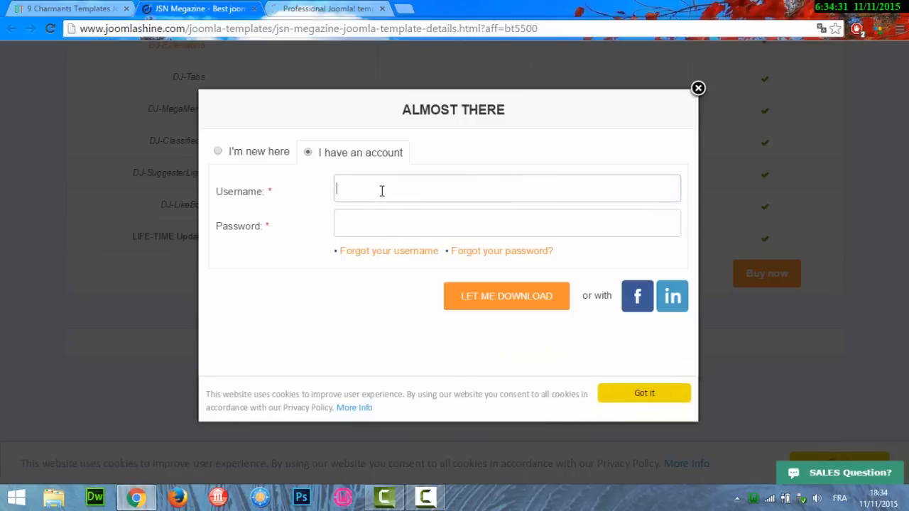
{"action": "type", "text": "kari12"}
{"action": "key", "text": "Tab"}
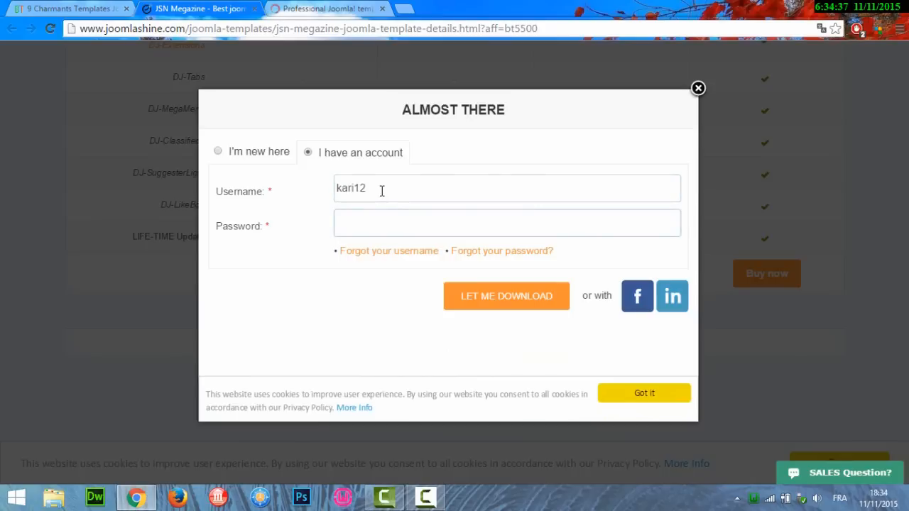
{"action": "type", "text": "•••••••"}
{"action": "left_click", "coordinate": [490, 302]}
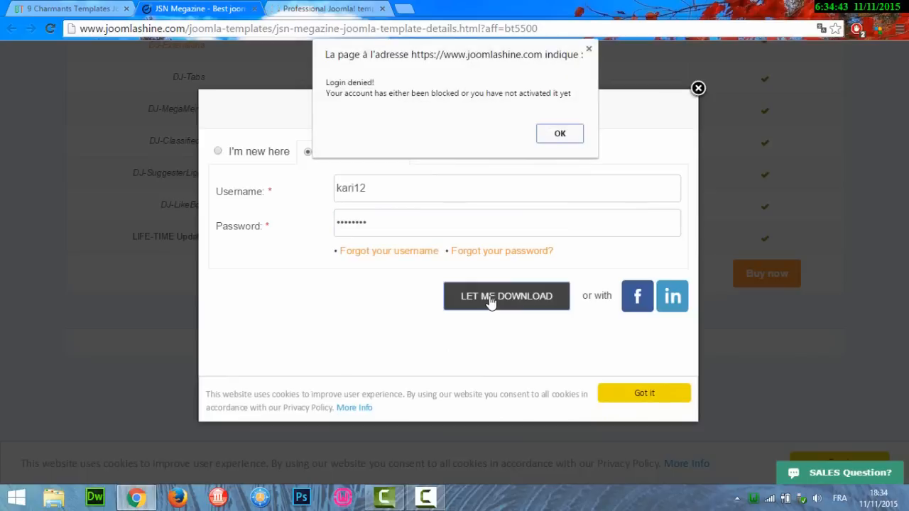
After the login-denied message, correct the username, re-enter the password and resubmit.
{"action": "left_click", "coordinate": [560, 134]}
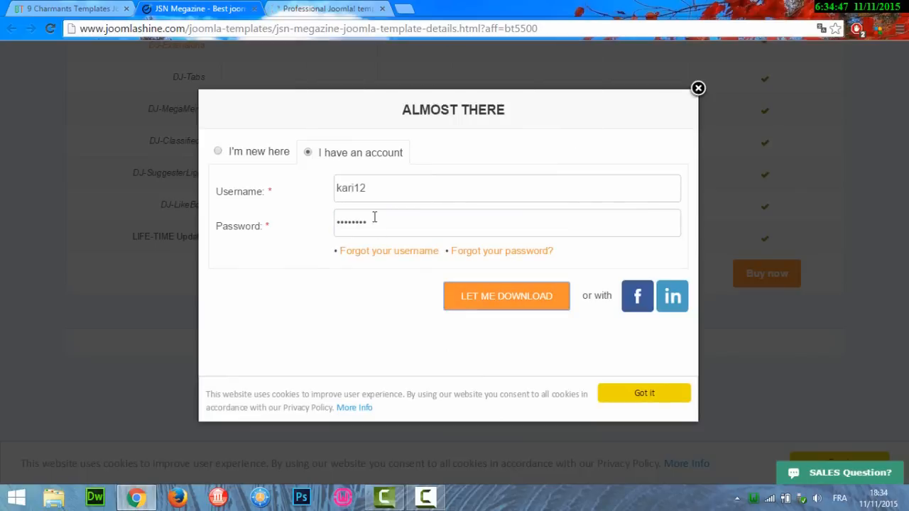
{"action": "left_click", "coordinate": [375, 191]}
{"action": "type", "text": "22"}
{"action": "key", "text": "Tab"}
{"action": "type", "text": "**********"}
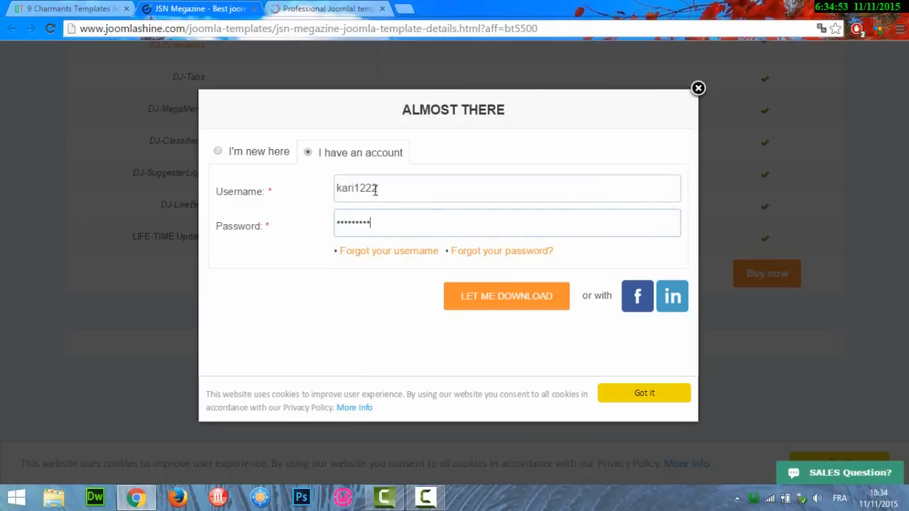
{"action": "key", "text": "Return"}
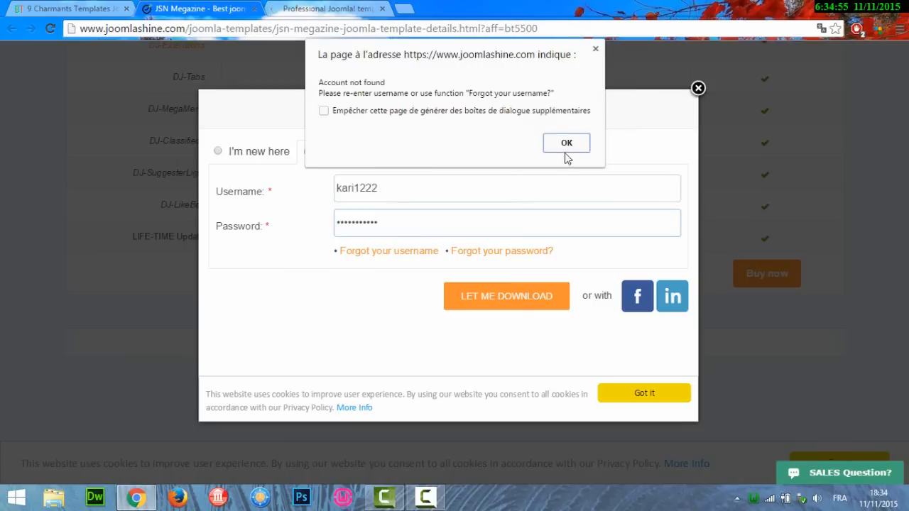
Retype the password, fix the username, log in, and open the Customer Area's JSN Megazine FREE order.
{"action": "left_click", "coordinate": [568, 147]}
{"action": "left_click_drag", "start_coordinate": [390, 220], "coordinate": [301, 223]}
{"action": "type", "text": "******"}
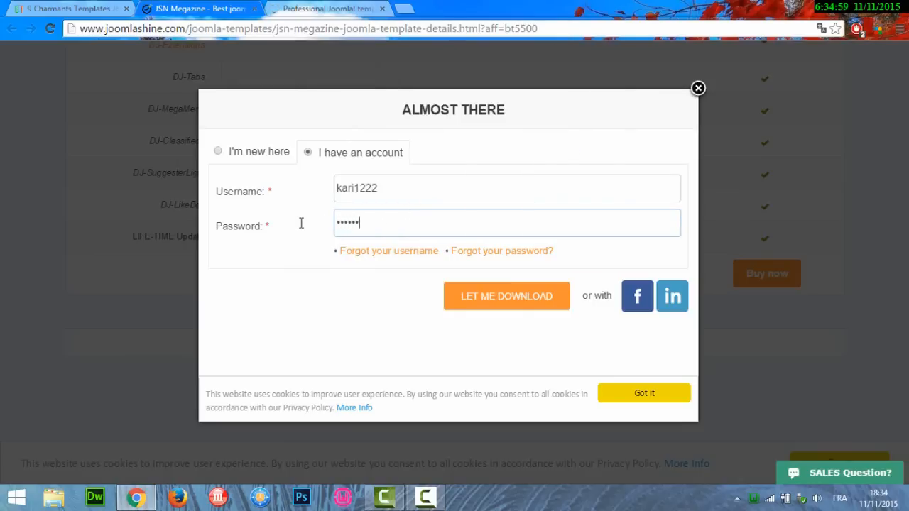
{"action": "left_click", "coordinate": [398, 187]}
{"action": "type", "text": "**"}
{"action": "key", "text": "BackSpace"}
{"action": "key", "text": "BackSpace"}
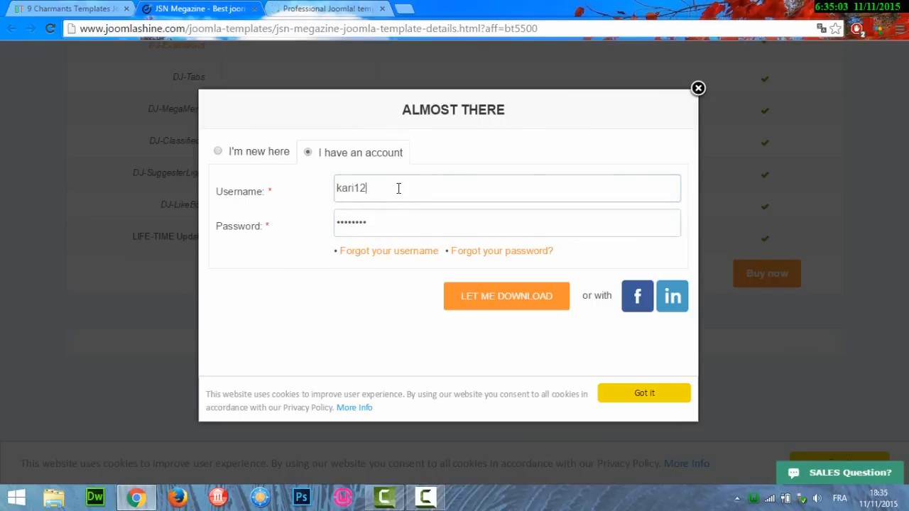
{"action": "left_click", "coordinate": [499, 302]}
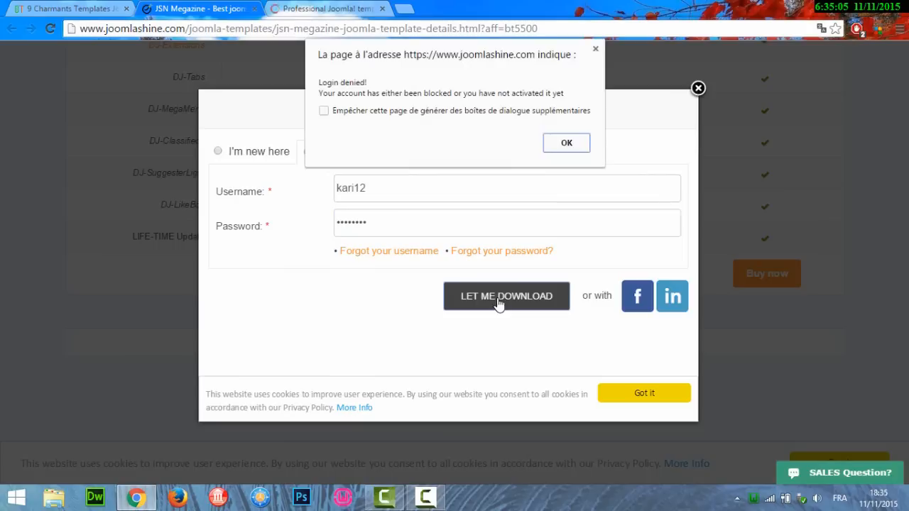
{"action": "left_click", "coordinate": [585, 146]}
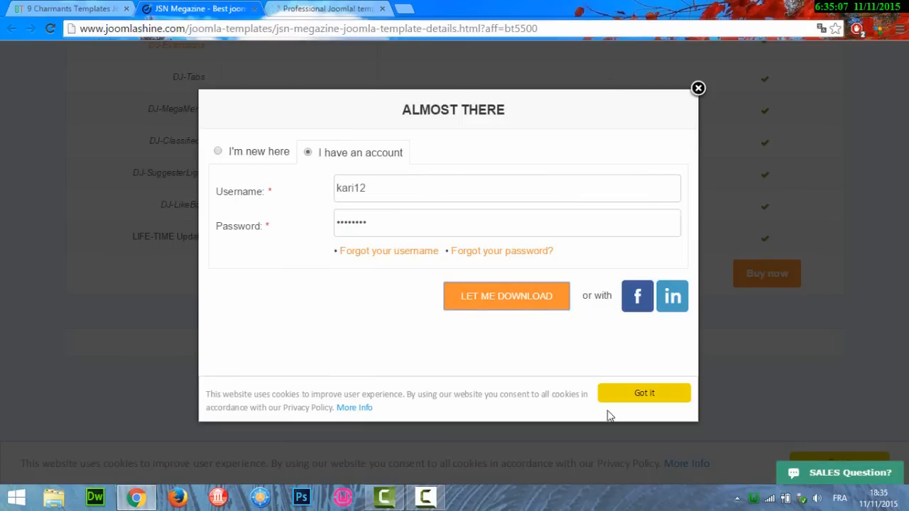
{"action": "left_click", "coordinate": [426, 500]}
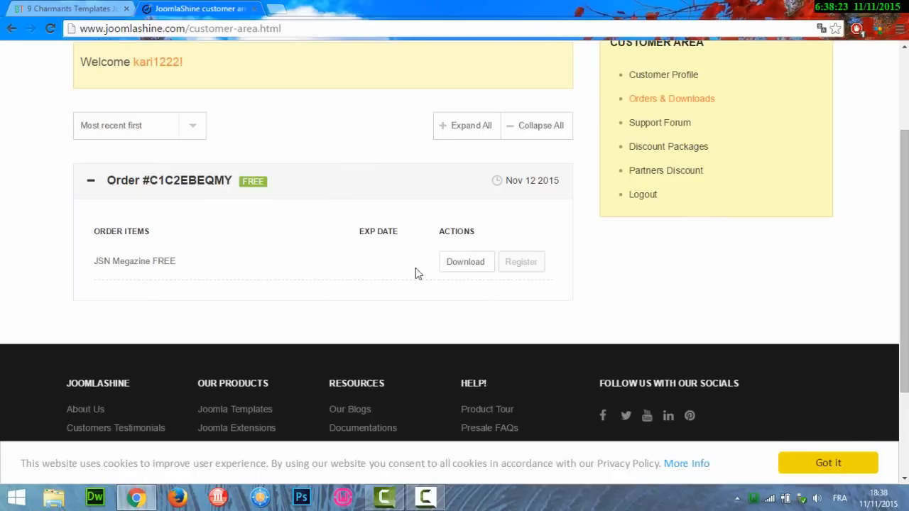
In the order's downloads, expand JSN Megazine FREE, tick the Joomla 3.x installation package and download it.
{"action": "left_click", "coordinate": [458, 270]}
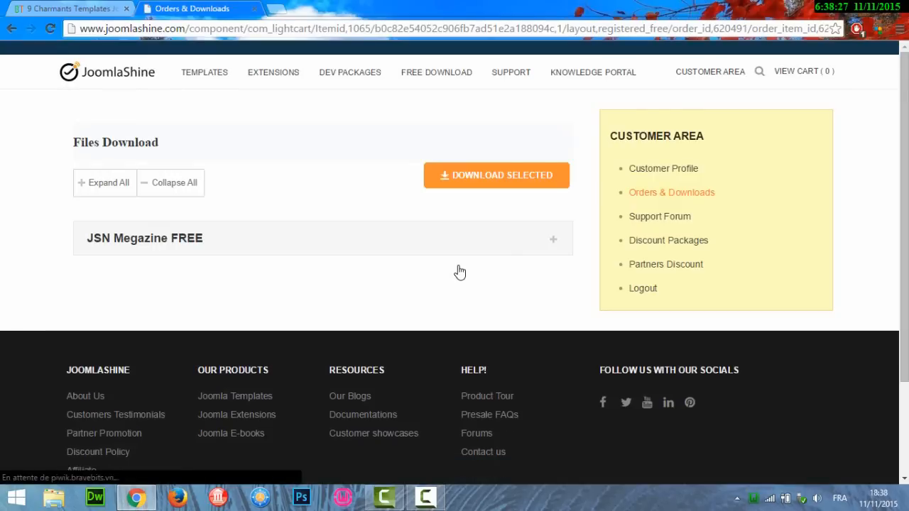
{"action": "left_click", "coordinate": [473, 218]}
{"action": "left_click", "coordinate": [547, 115]}
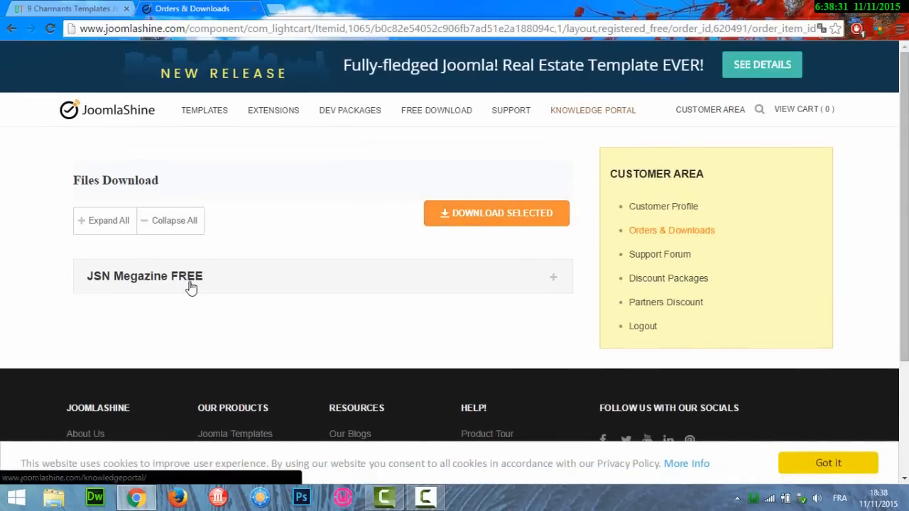
{"action": "left_click", "coordinate": [120, 269]}
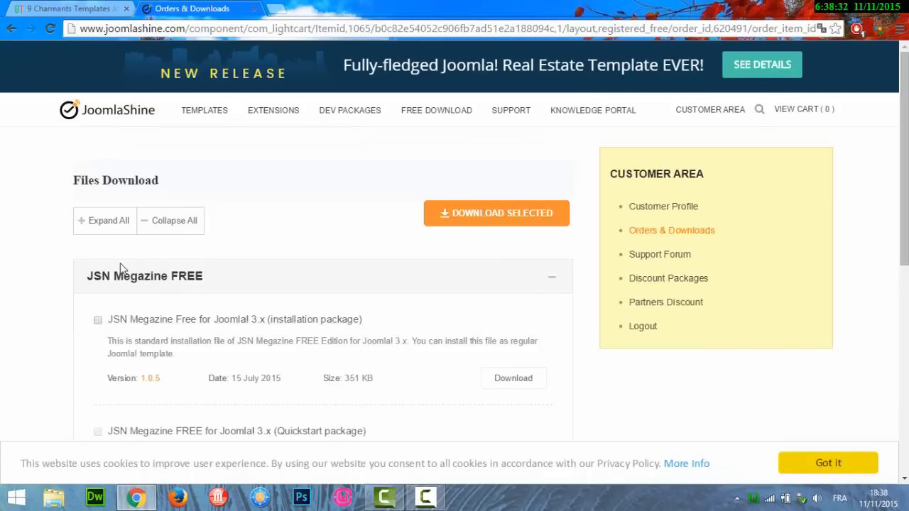
{"action": "left_click", "coordinate": [98, 321]}
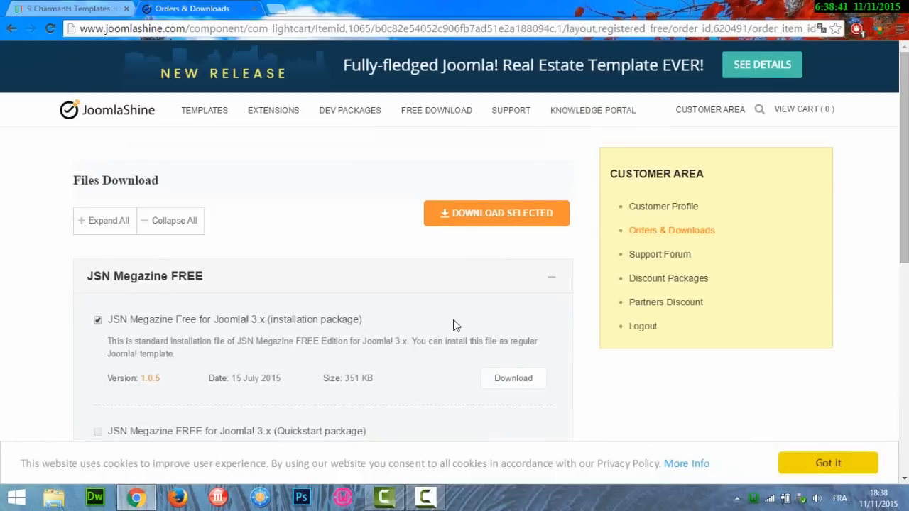
{"action": "scroll", "coordinate": [617, 284], "scroll_direction": "down", "scroll_amount": 2}
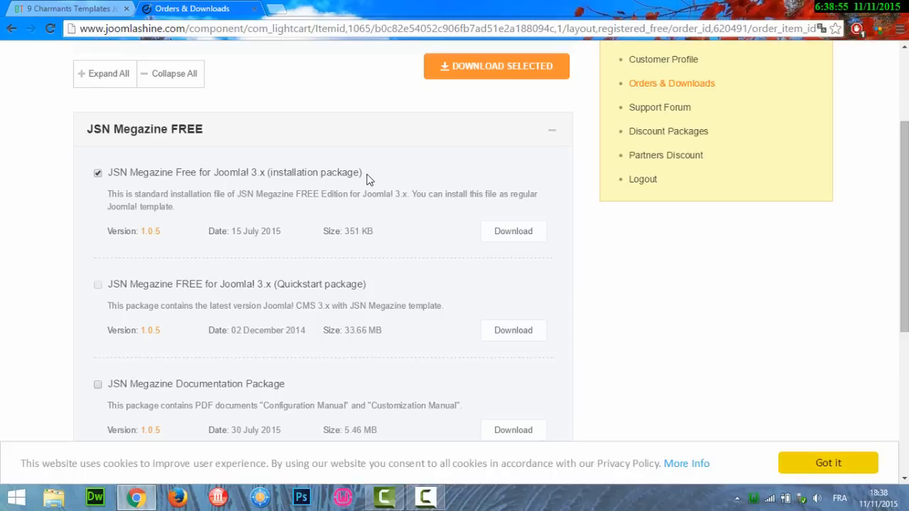
{"action": "left_click", "coordinate": [500, 234]}
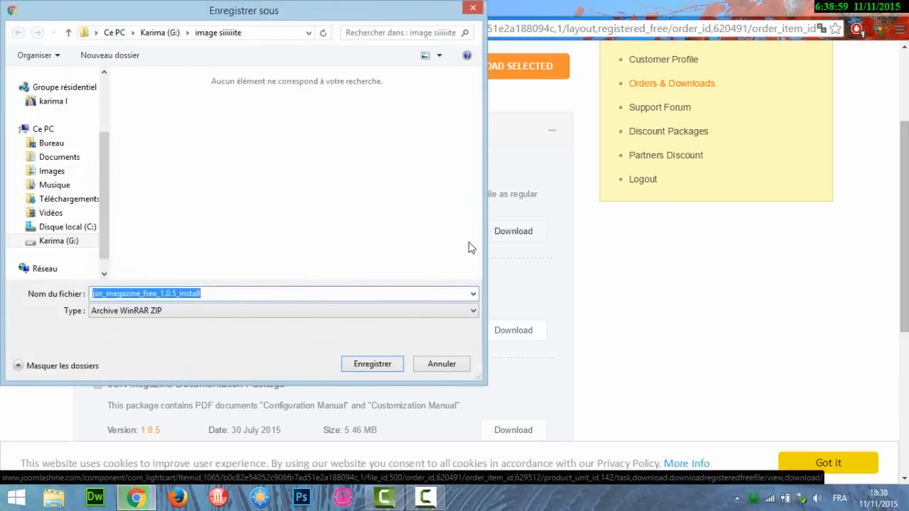
Save jsn_megazine_free_1.0.5_install.zip to the Bureau (Desktop) folder.
{"action": "left_click", "coordinate": [53, 144]}
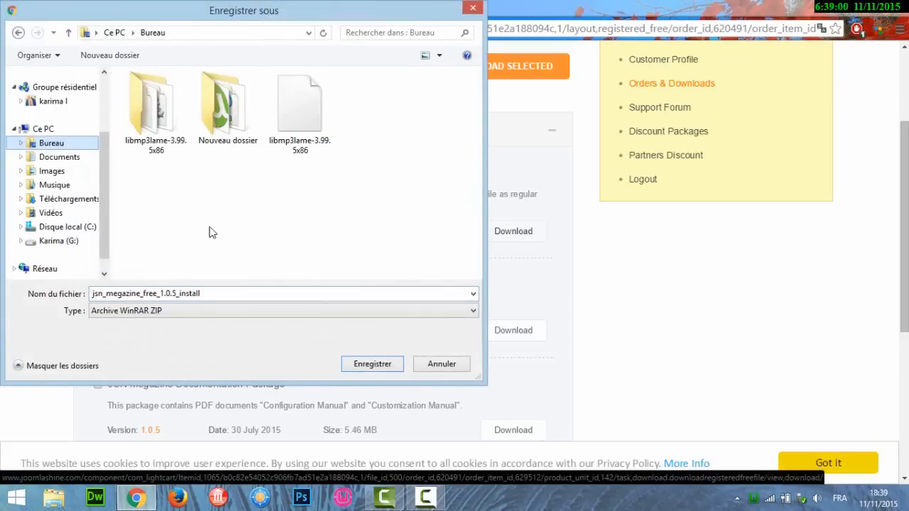
{"action": "left_click", "coordinate": [380, 362]}
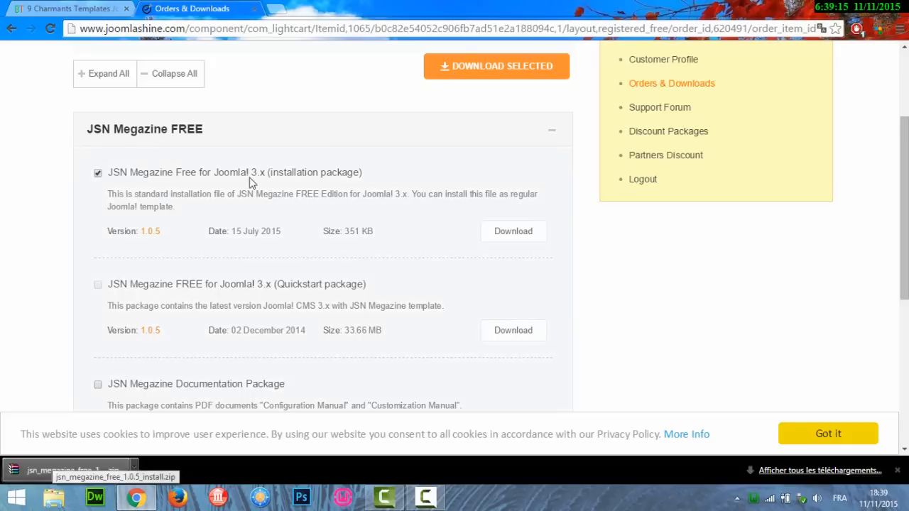
In a new tab, go to localhost/site exemple/administrator using the 'local' address suggestion.
{"action": "left_click", "coordinate": [276, 10]}
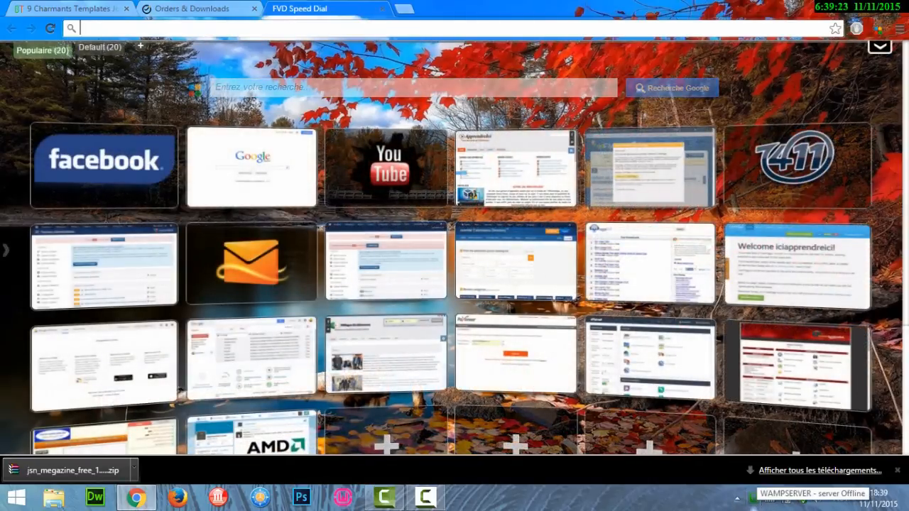
{"action": "left_click", "coordinate": [292, 26]}
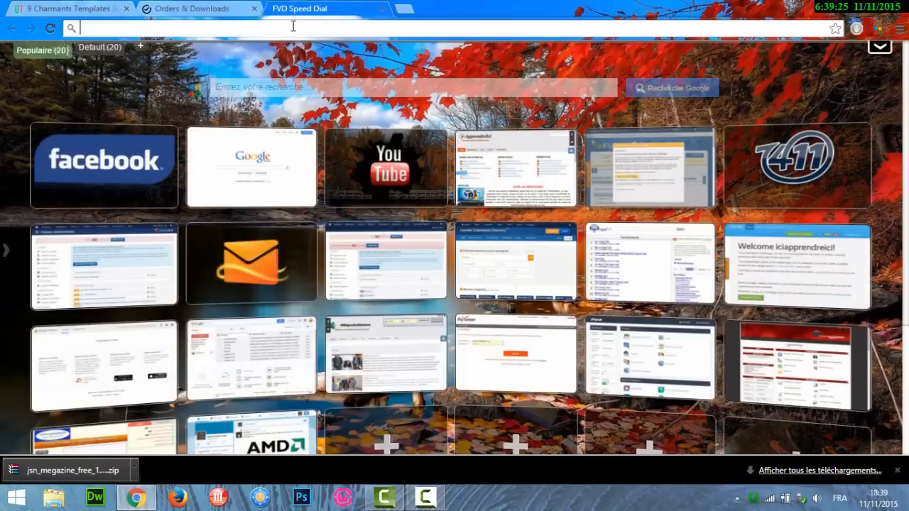
{"action": "type", "text": "loca"}
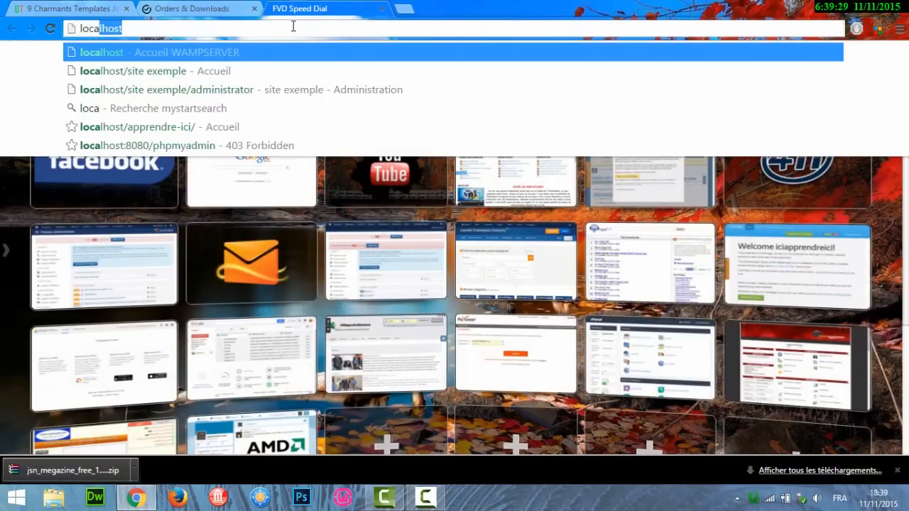
{"action": "type", "text": "l"}
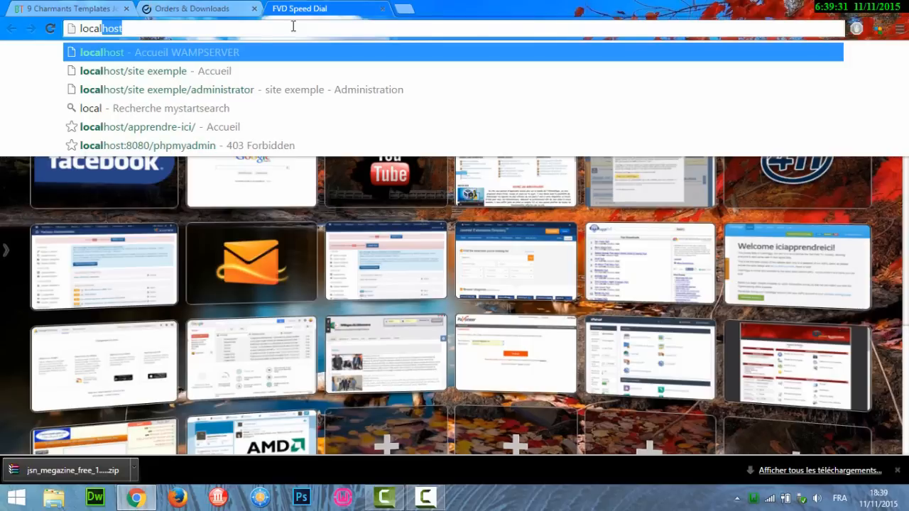
{"action": "left_click", "coordinate": [186, 90]}
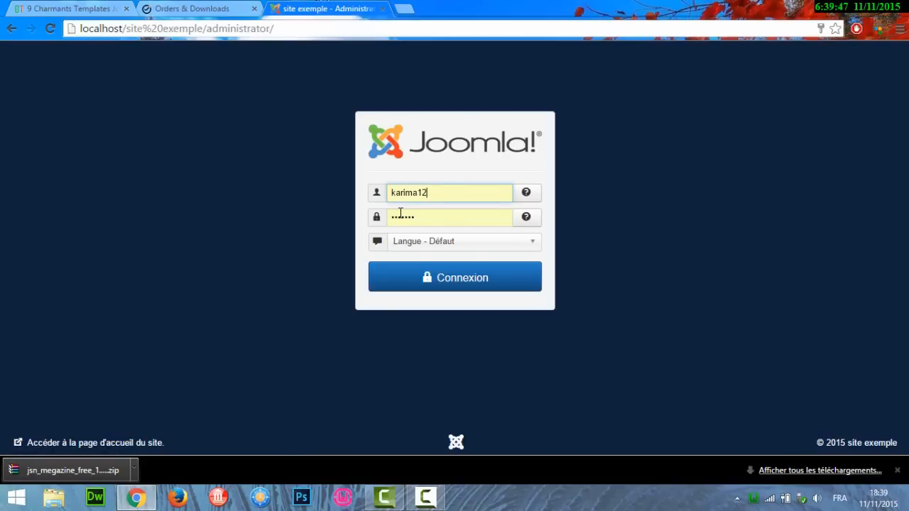
Log in to the site exemple back end as admin with the account password.
{"action": "double_click", "coordinate": [450, 192]}
{"action": "type", "text": "admin"}
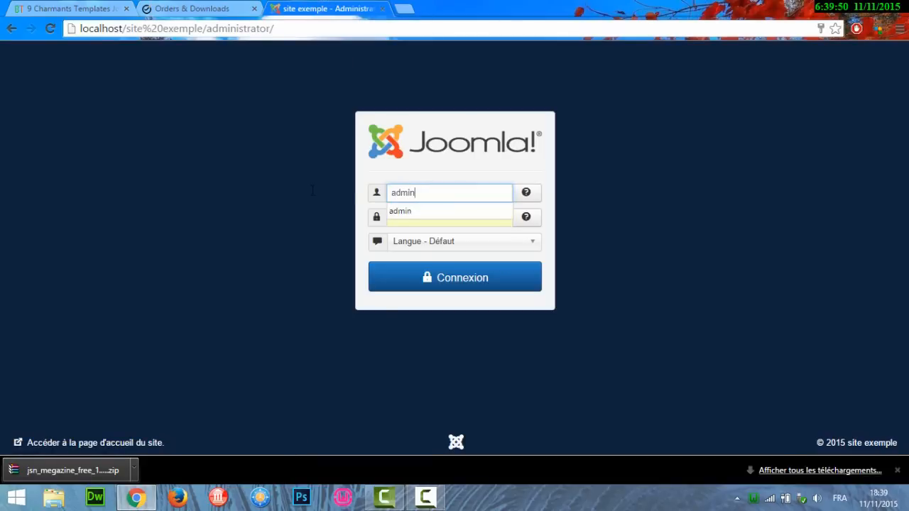
{"action": "key", "text": "Tab"}
{"action": "type", "text": "a"}
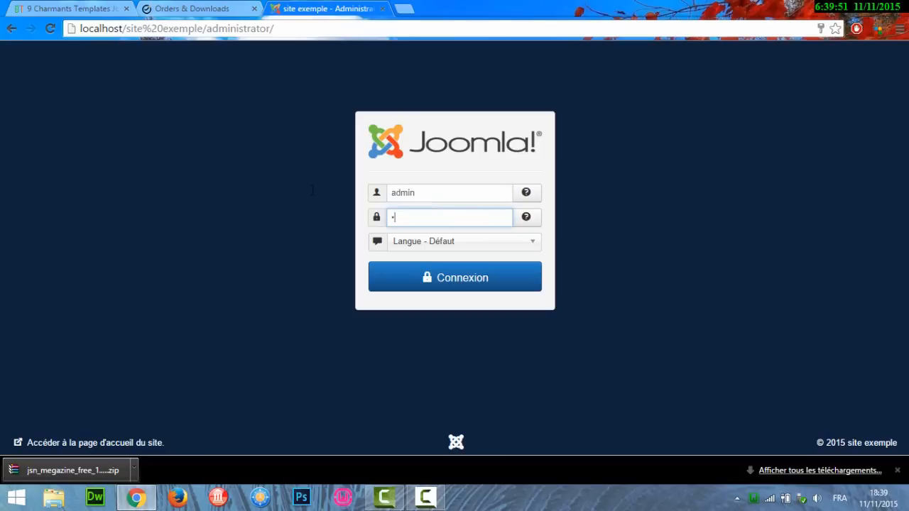
{"action": "type", "text": "••"}
{"action": "key", "text": "Return"}
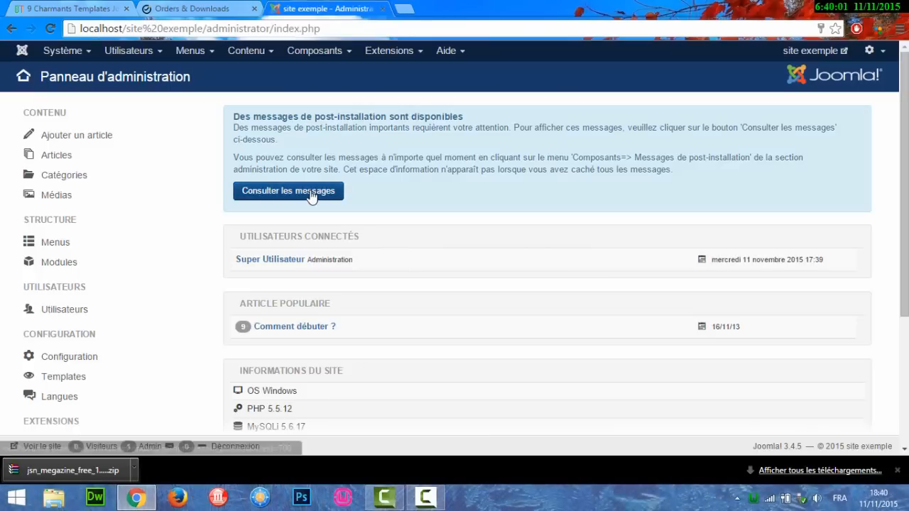
Look at Extensions > Templates, then go to the Extensions : Installation page through Gérer.
{"action": "left_click", "coordinate": [403, 54]}
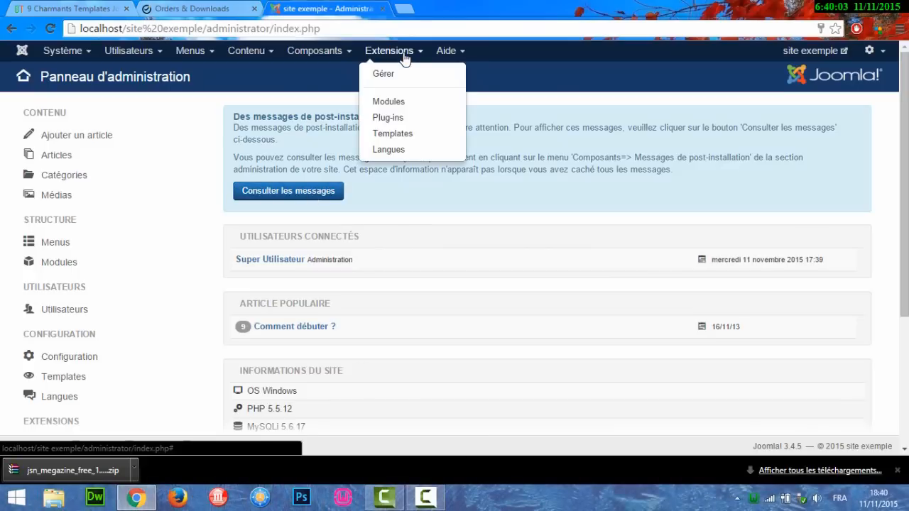
{"action": "left_click", "coordinate": [403, 137]}
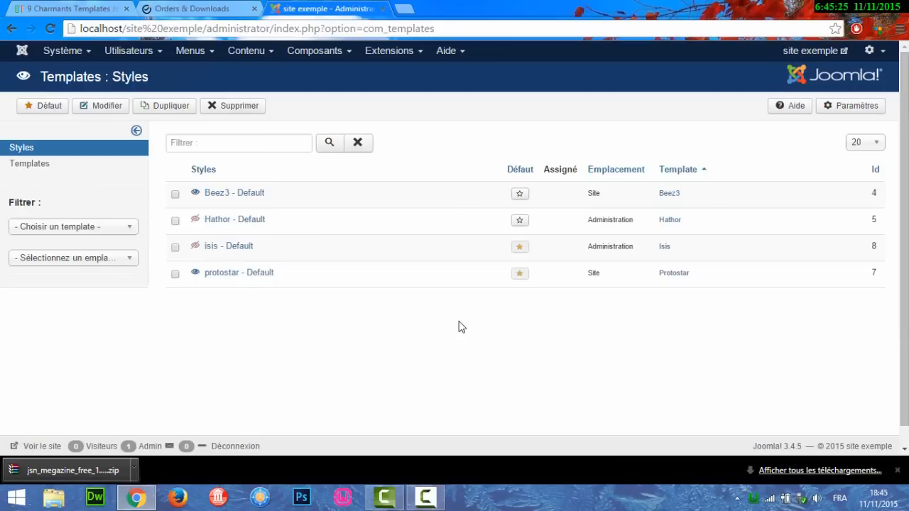
{"action": "left_click", "coordinate": [406, 55]}
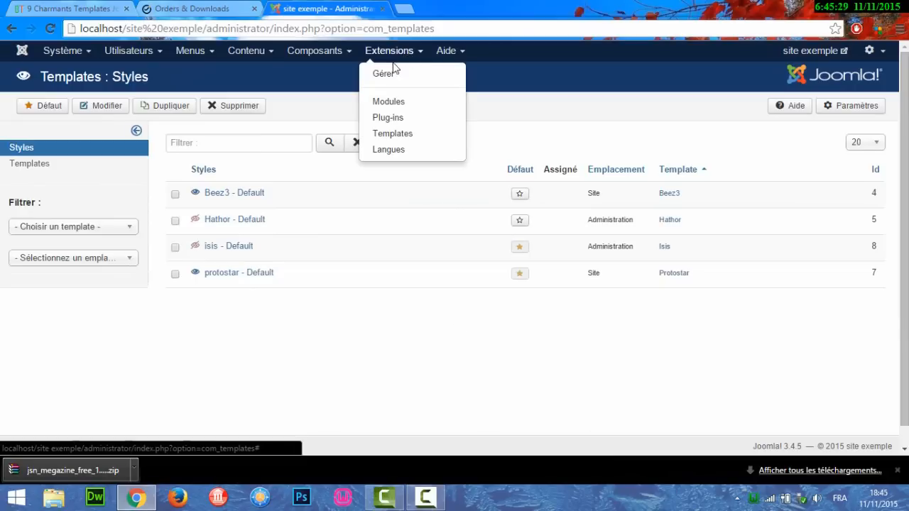
{"action": "left_click", "coordinate": [390, 74]}
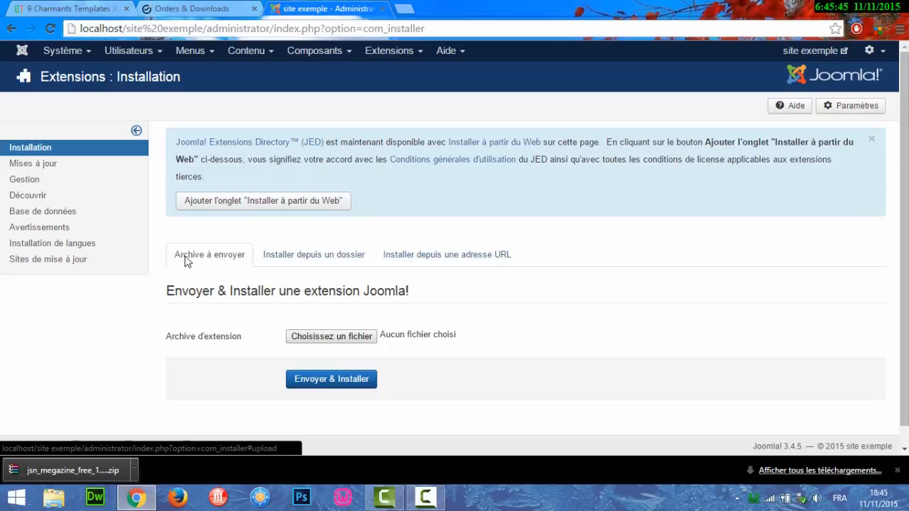
Upload jsn_megazine_free_1.0.5_install.zip from the desktop and install it with Envoyer & Installer.
{"action": "left_click", "coordinate": [332, 337]}
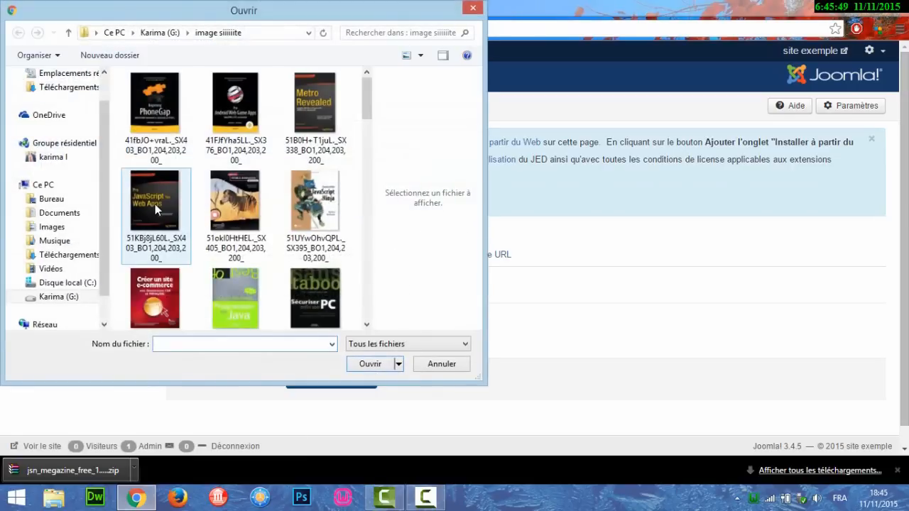
{"action": "left_click", "coordinate": [57, 200]}
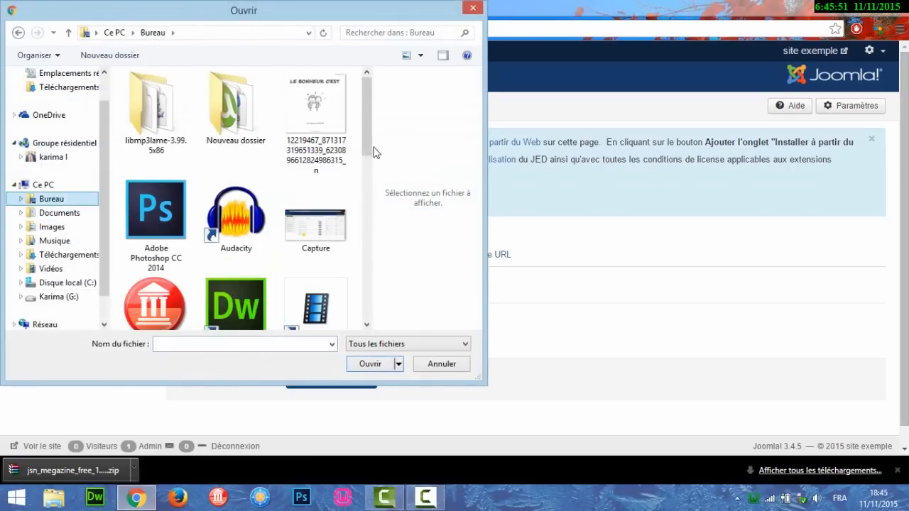
{"action": "left_click_drag", "start_coordinate": [366, 134], "coordinate": [367, 245]}
{"action": "left_click", "coordinate": [333, 155]}
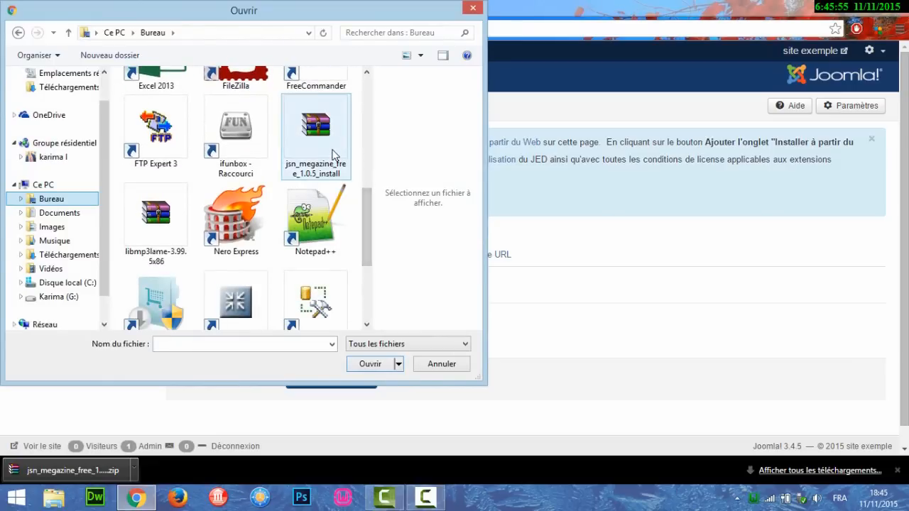
{"action": "double_click", "coordinate": [333, 155]}
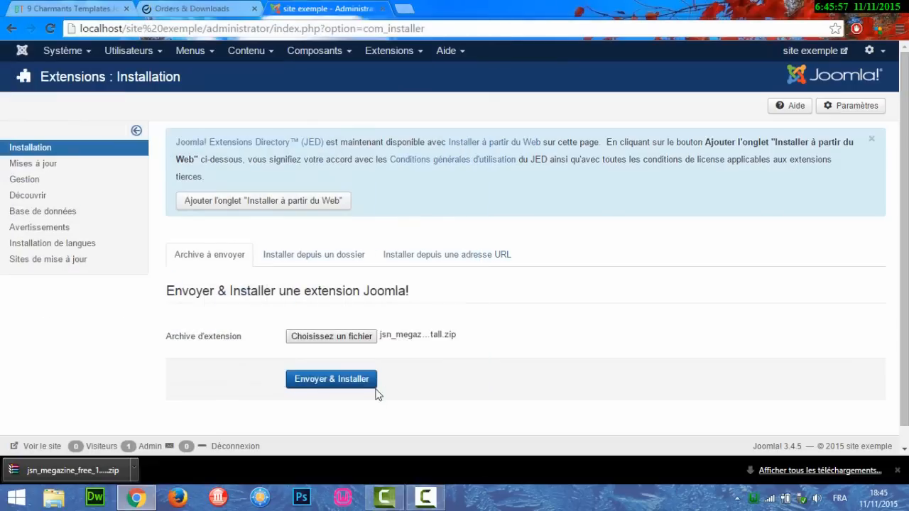
{"action": "left_click", "coordinate": [318, 382]}
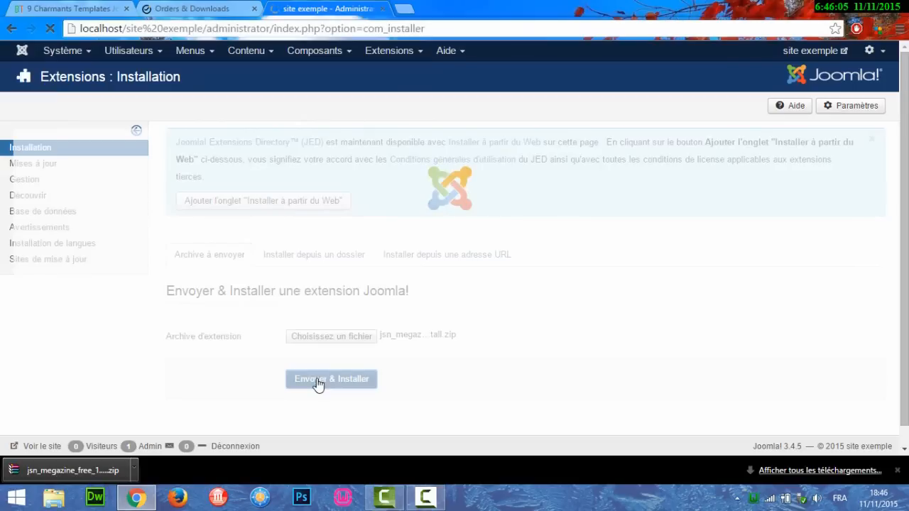
{"action": "left_click", "coordinate": [897, 470]}
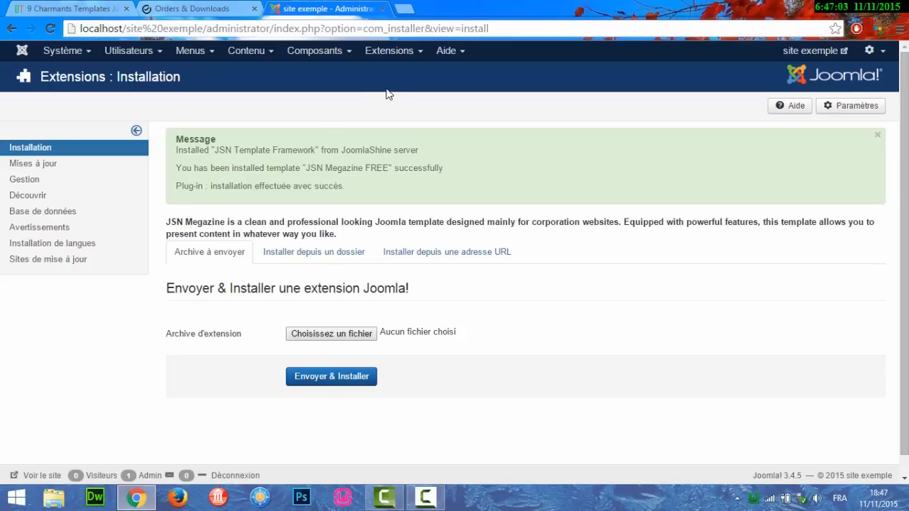
From Extensions > Templates, preview the module positions of 'JSN Megazine FREE - Par défaut' in a new tab.
{"action": "left_click", "coordinate": [400, 54]}
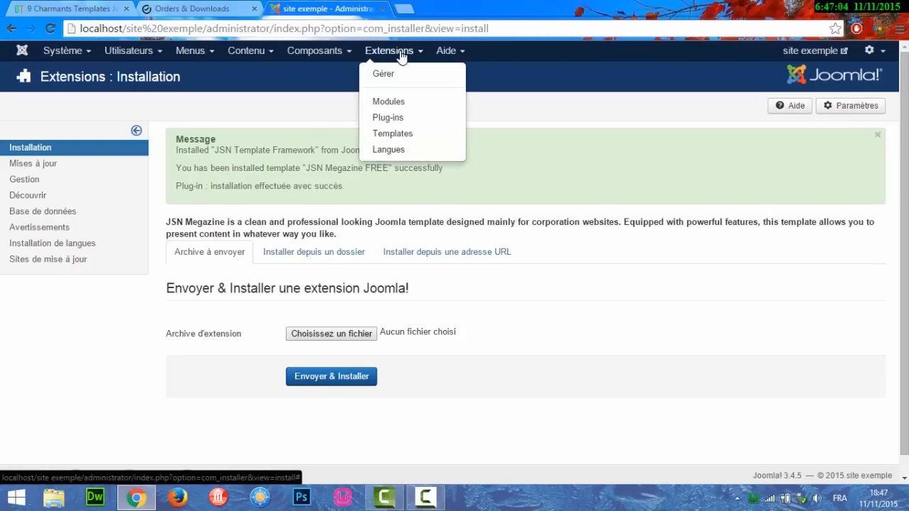
{"action": "left_click", "coordinate": [396, 135]}
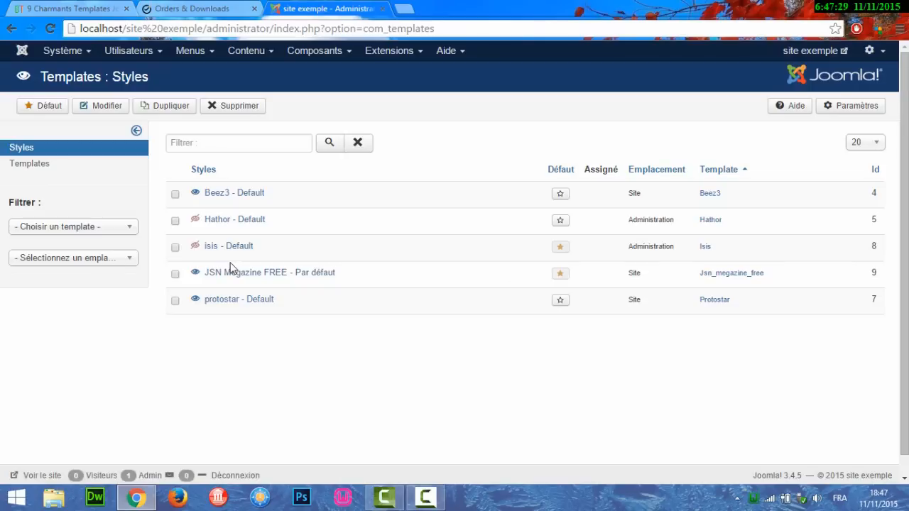
{"action": "left_click", "coordinate": [195, 273]}
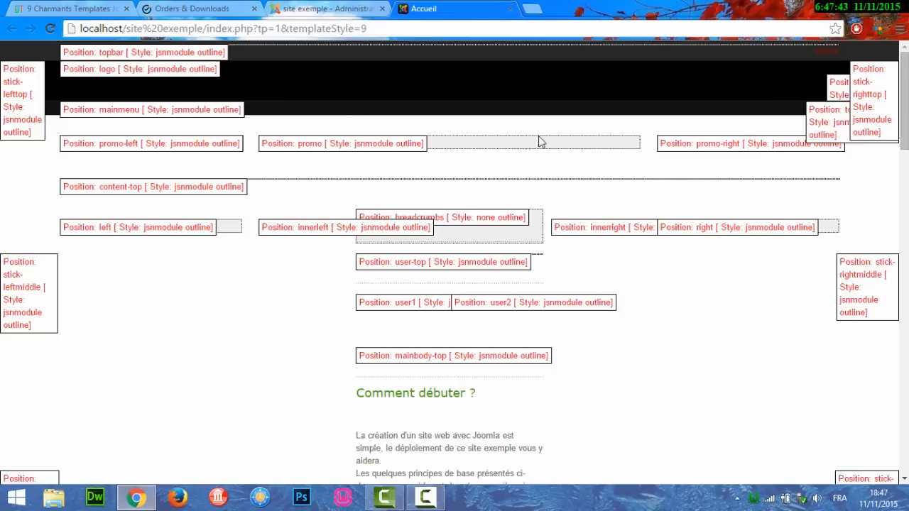
Scroll through the position preview, then switch back to the 'site exemple - Administration' tab.
{"action": "mouse_move", "coordinate": [903, 100]}
{"action": "left_mouse_down"}
{"action": "mouse_move", "coordinate": [904, 411]}
{"action": "mouse_move", "coordinate": [904, 101]}
{"action": "left_mouse_up"}
{"action": "left_click", "coordinate": [328, 7]}
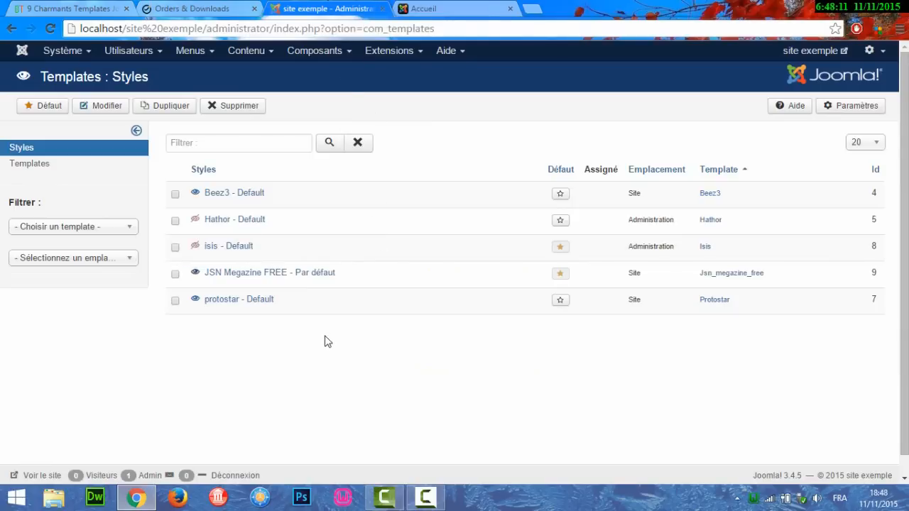
Open the 'JSN Megazine FREE - Par défaut' style from the Templates: Styles list.
{"action": "left_click", "coordinate": [300, 277]}
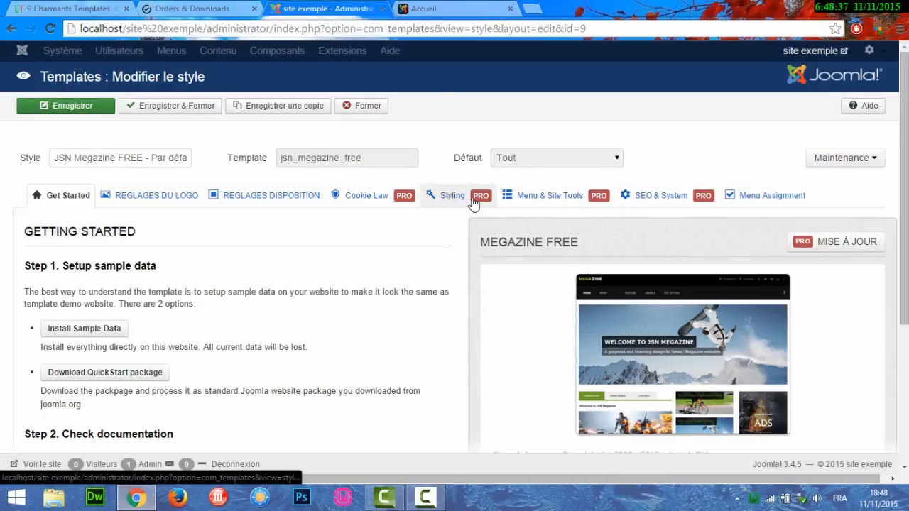
Look through the Cookie Law, Styling and Menu & Site Tools panels of the style editor.
{"action": "left_click", "coordinate": [371, 201]}
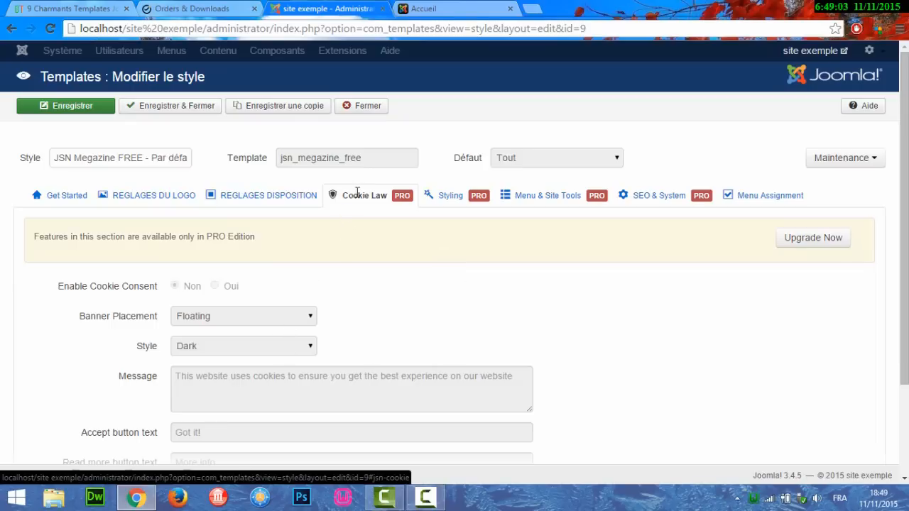
{"action": "left_click", "coordinate": [438, 212]}
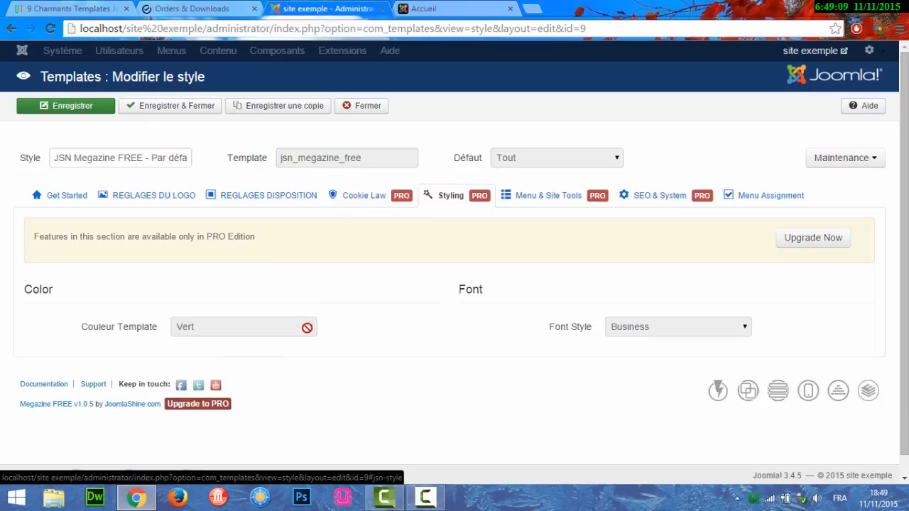
{"action": "left_click", "coordinate": [550, 211]}
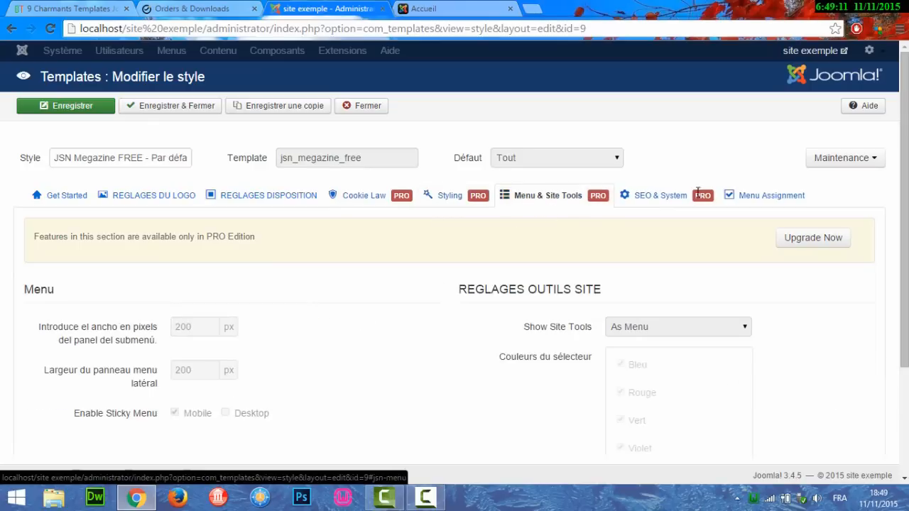
{"action": "left_click_drag", "start_coordinate": [904, 217], "coordinate": [905, 302]}
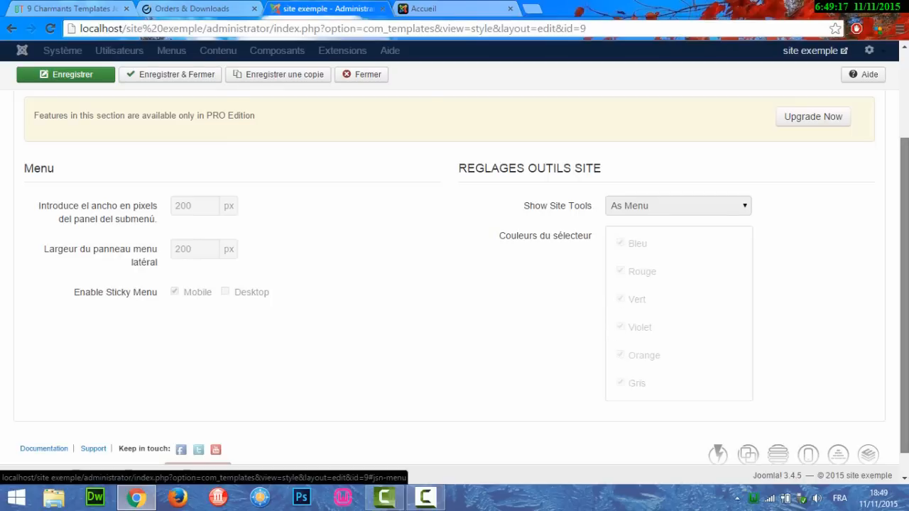
{"action": "scroll", "coordinate": [454, 270], "scroll_direction": "up", "scroll_amount": 2}
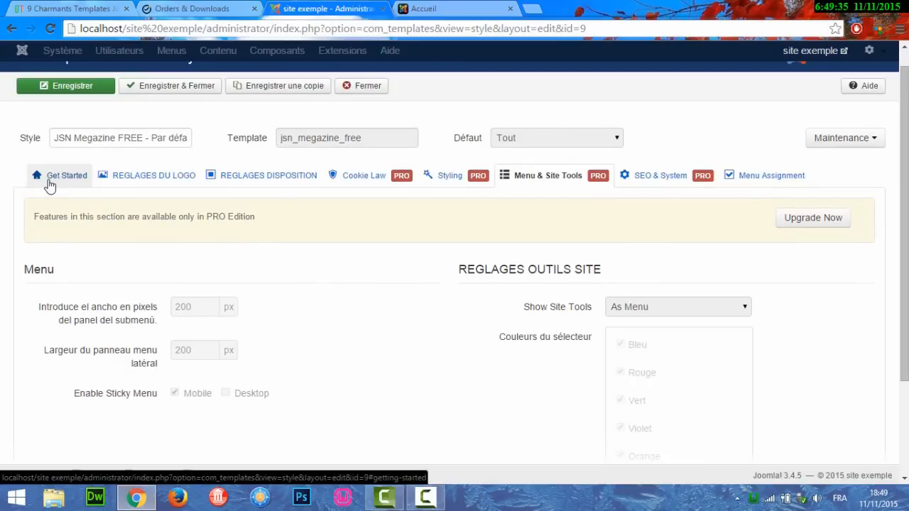
Review the Get Started and Réglages du logo panels, then open the 'site exemple' front end in a new tab.
{"action": "left_click", "coordinate": [48, 184]}
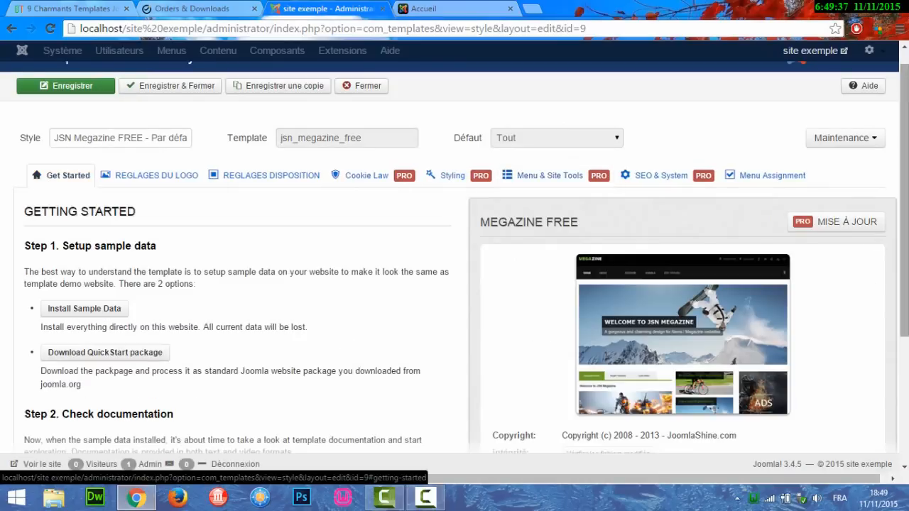
{"action": "scroll", "coordinate": [798, 223], "scroll_direction": "down", "scroll_amount": 1}
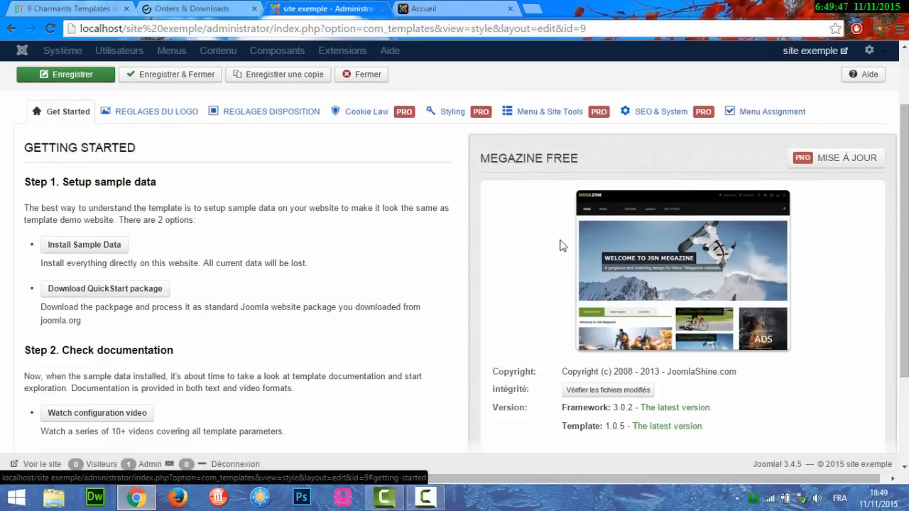
{"action": "left_click_drag", "start_coordinate": [904, 242], "coordinate": [904, 209]}
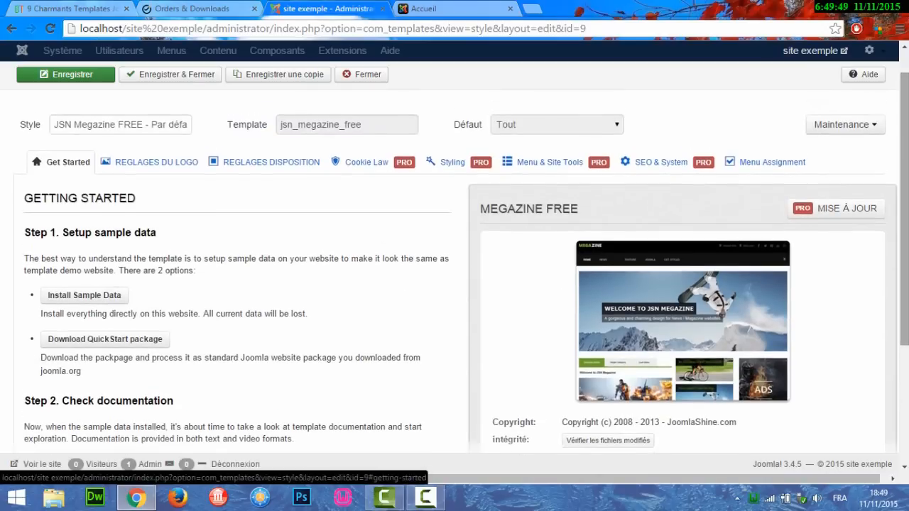
{"action": "left_click", "coordinate": [171, 164]}
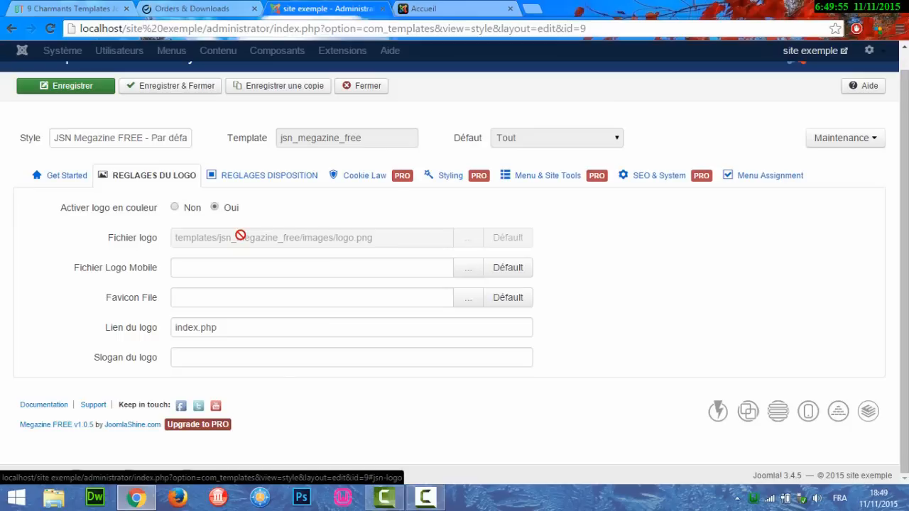
{"action": "scroll", "coordinate": [904, 270], "scroll_direction": "up", "scroll_amount": 1}
{"action": "left_click_drag", "start_coordinate": [904, 269], "coordinate": [903, 260]}
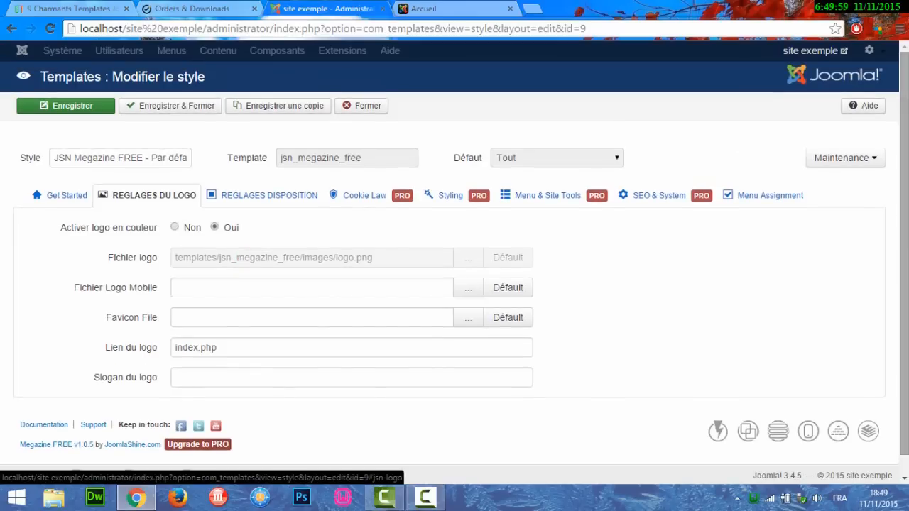
{"action": "left_click", "coordinate": [805, 53]}
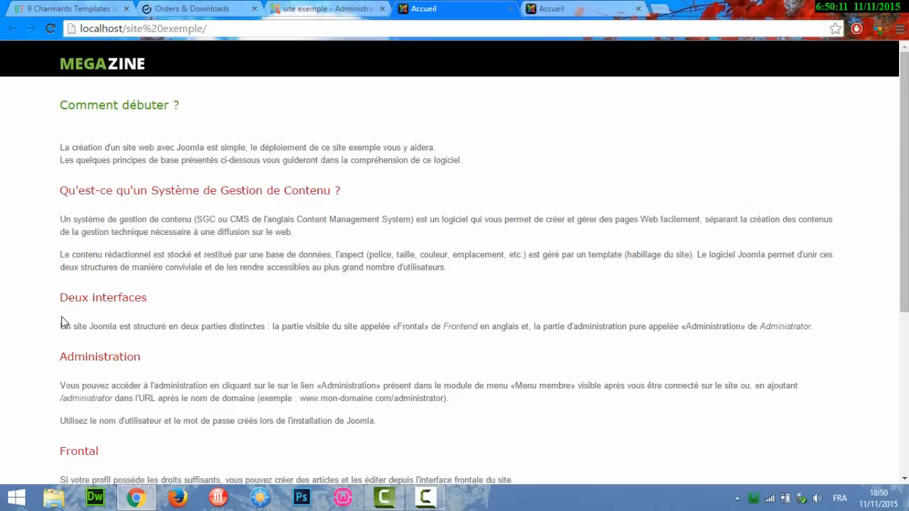
Scroll the Megazine home page down and back up, then return to the administration tab.
{"action": "scroll", "coordinate": [903, 269], "scroll_direction": "down", "scroll_amount": 4}
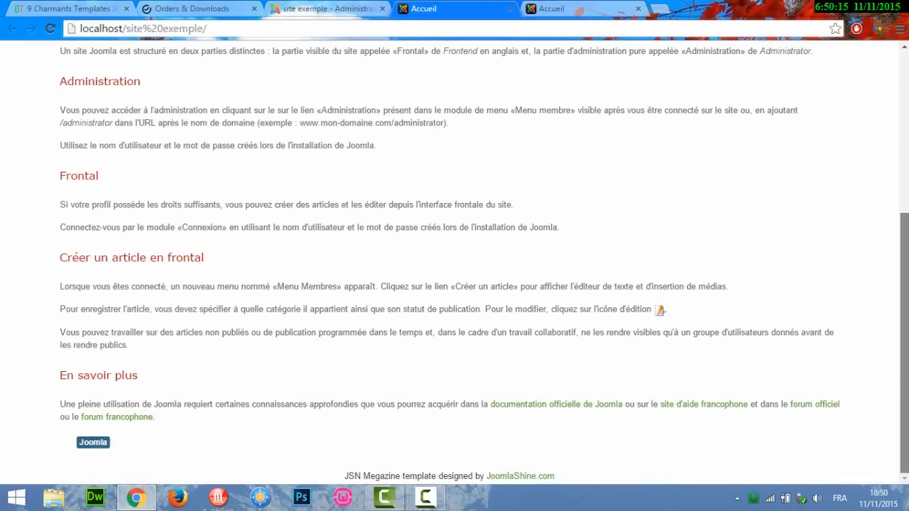
{"action": "scroll", "coordinate": [903, 270], "scroll_direction": "up", "scroll_amount": 4}
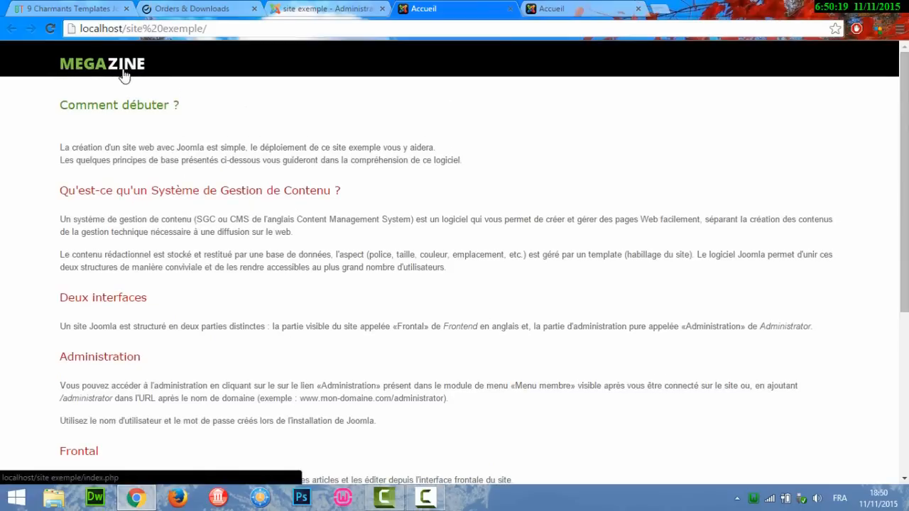
{"action": "left_click", "coordinate": [314, 8]}
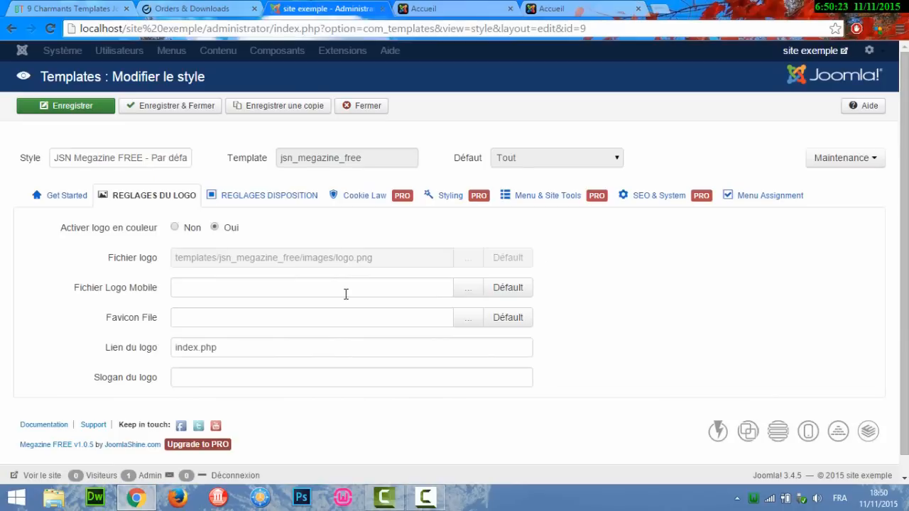
Switch Activer logo en couleur to Non and back to Oui, then show the Réglages Disposition settings.
{"action": "mouse_move", "coordinate": [103, 228]}
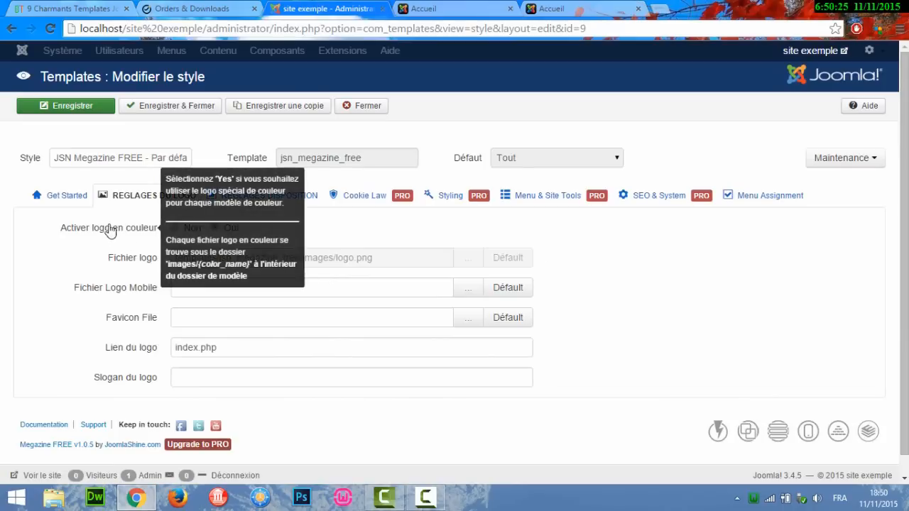
{"action": "left_click", "coordinate": [174, 228]}
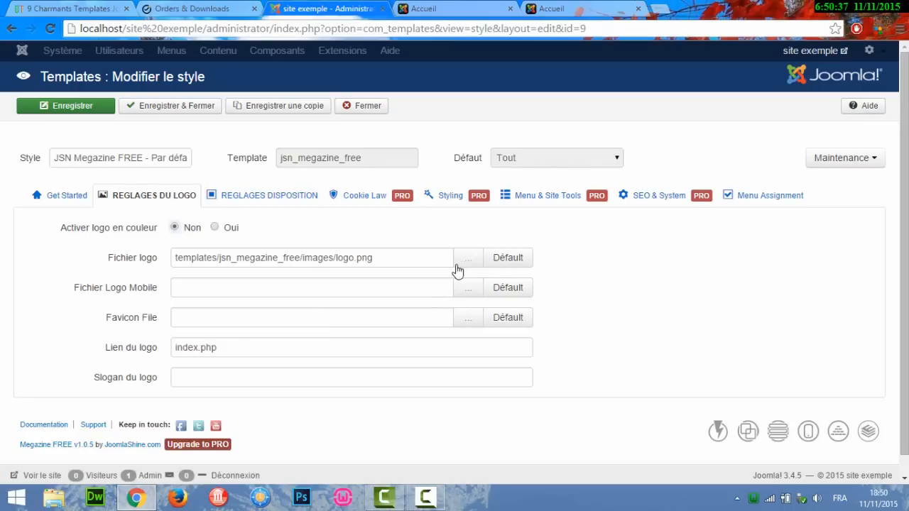
{"action": "left_click", "coordinate": [227, 377]}
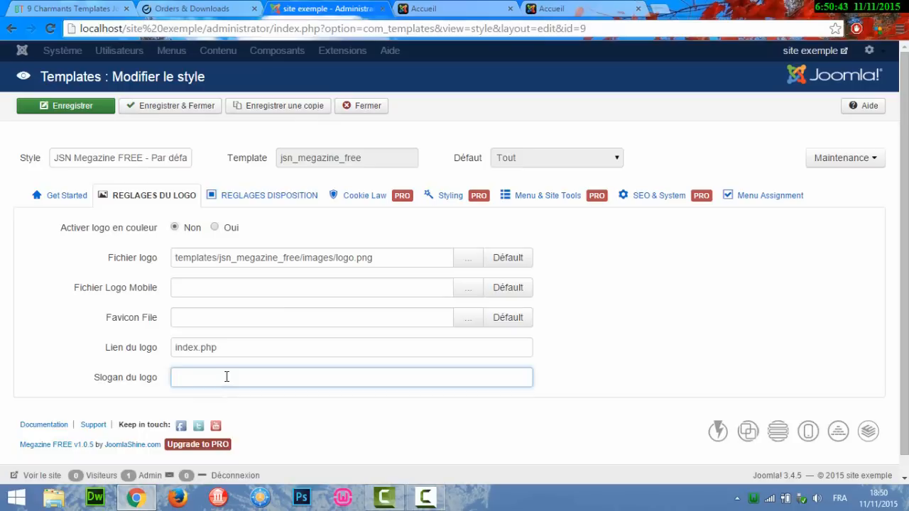
{"action": "left_click", "coordinate": [215, 228]}
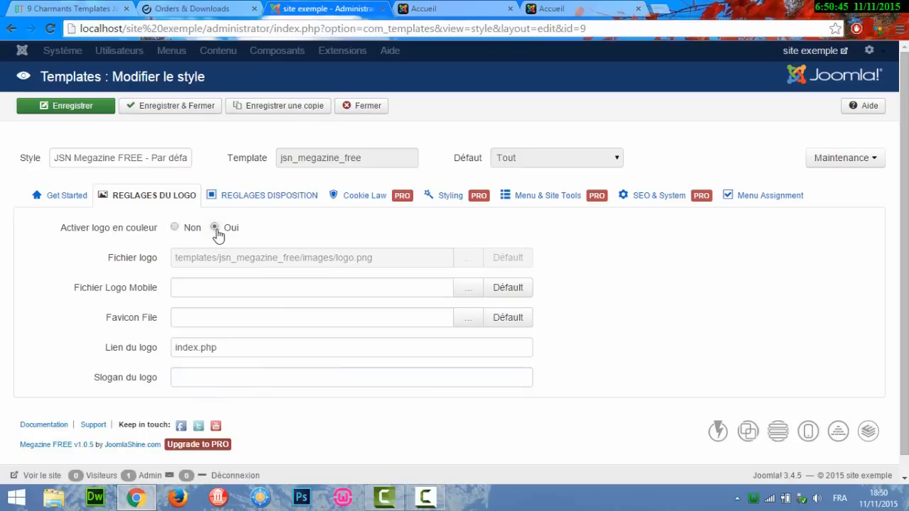
{"action": "left_click", "coordinate": [270, 199]}
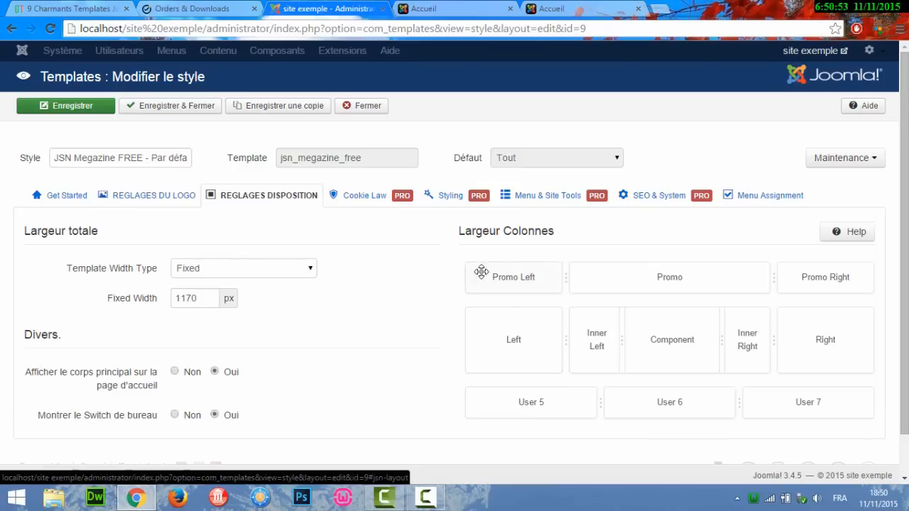
Try to resize the Promo and Promo Right columns, then open the Template Width Type list (Fixed, Flottant, Responsive).
{"action": "left_click_drag", "start_coordinate": [904, 245], "coordinate": [904, 279]}
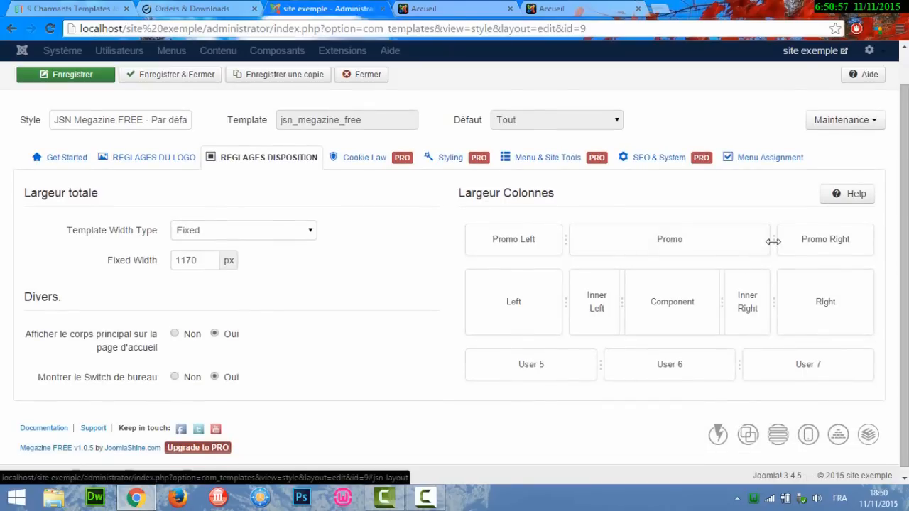
{"action": "left_click_drag", "start_coordinate": [771, 241], "coordinate": [741, 243]}
{"action": "mouse_move", "coordinate": [110, 233]}
{"action": "left_click", "coordinate": [295, 238]}
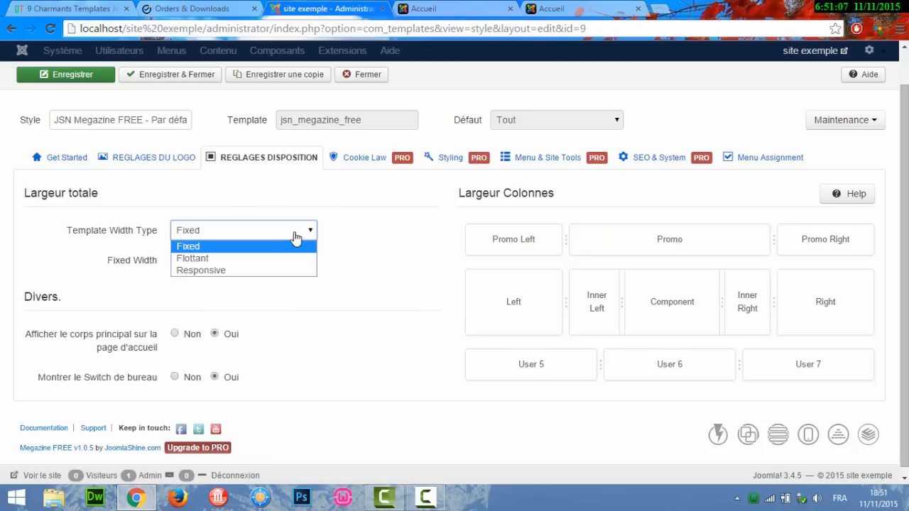
Attempt a Responsive width, dismiss the PRO Edition notice so the width stays Fixed, and return to Getting Started.
{"action": "left_click", "coordinate": [268, 271]}
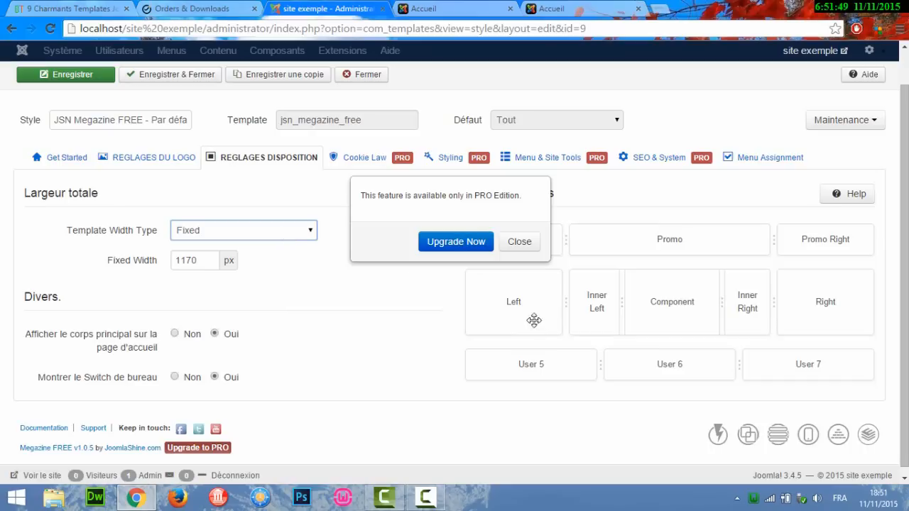
{"action": "left_click", "coordinate": [522, 244]}
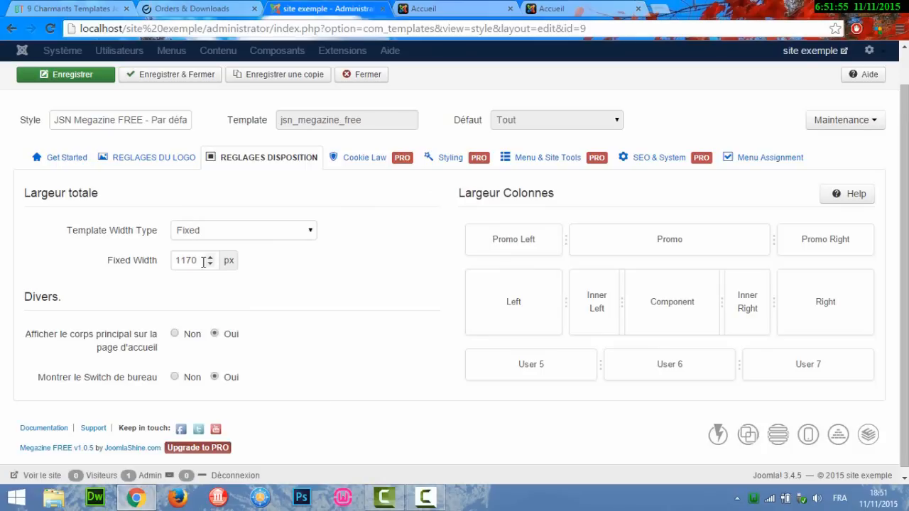
{"action": "mouse_move", "coordinate": [104, 337]}
{"action": "scroll", "coordinate": [904, 277], "scroll_direction": "up", "scroll_amount": 1}
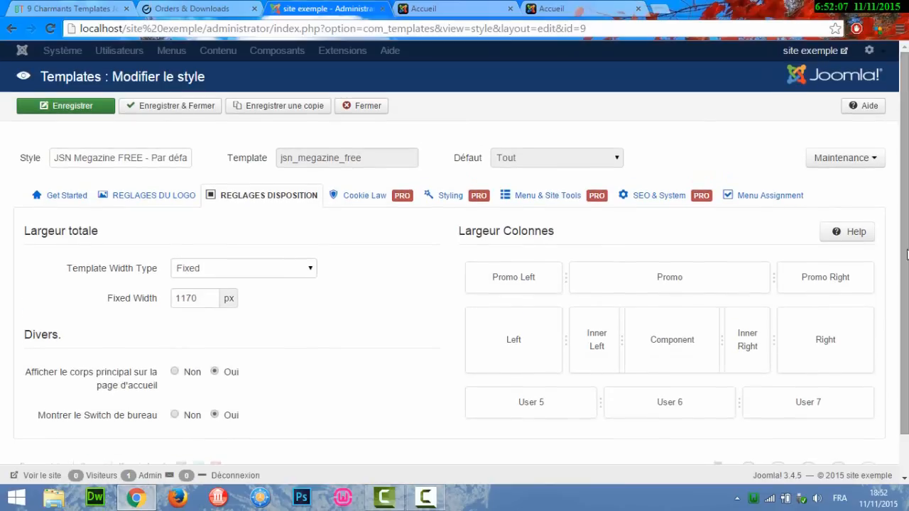
{"action": "left_click", "coordinate": [75, 199]}
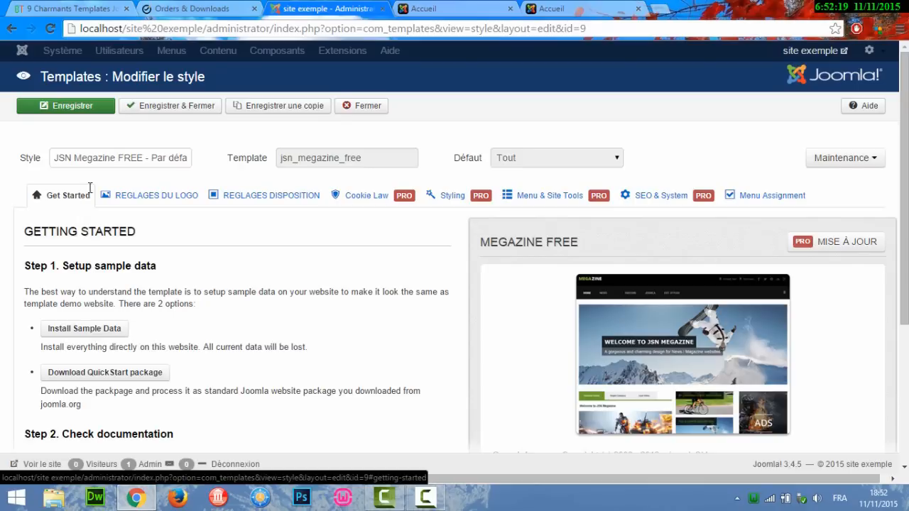
Glance at the position outlines and front-end homepage, then save and close the JSN Megazine FREE style.
{"action": "left_click", "coordinate": [600, 7]}
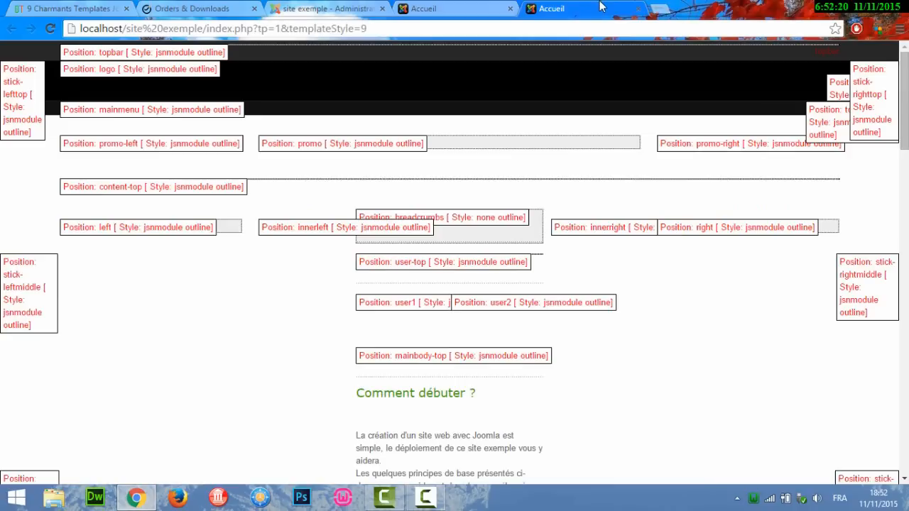
{"action": "left_click", "coordinate": [501, 7]}
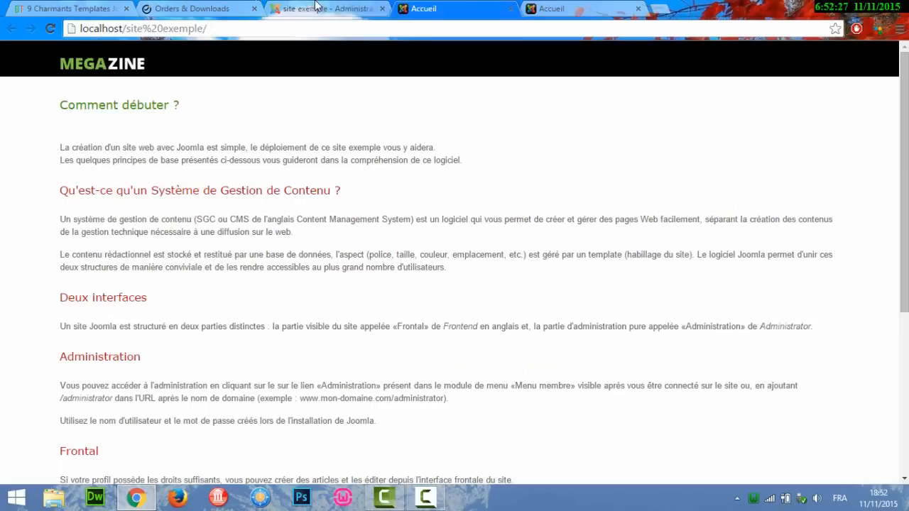
{"action": "left_click", "coordinate": [616, 7]}
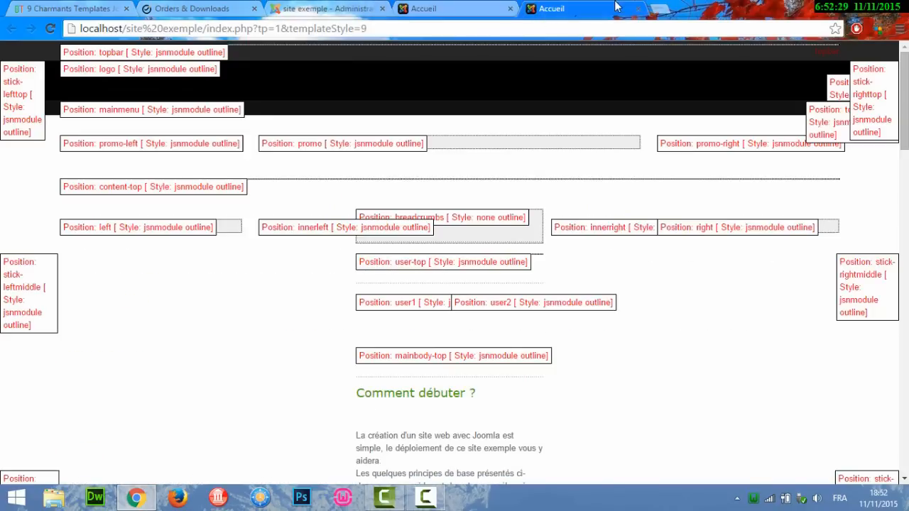
{"action": "left_click", "coordinate": [306, 10]}
{"action": "left_click", "coordinate": [177, 108]}
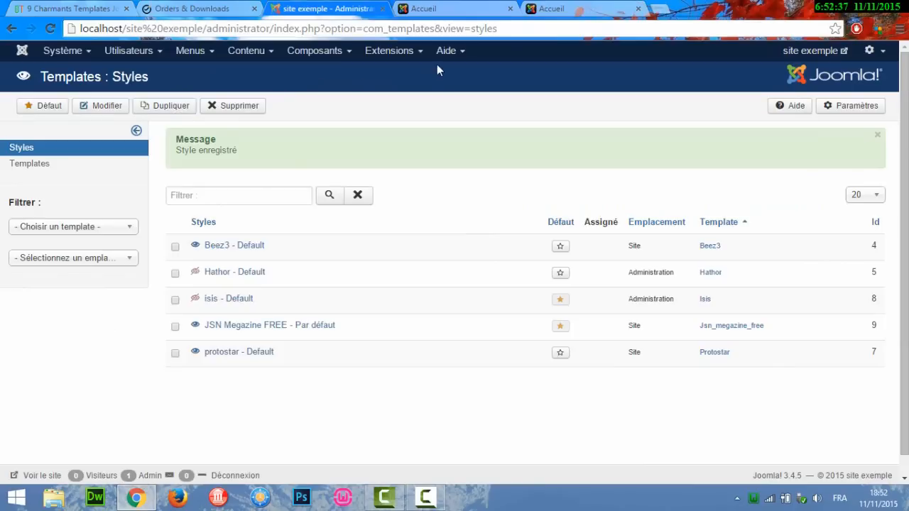
Open Menu principal from Extensions > Modules, check the position outlines, and drop down its Position list.
{"action": "left_click", "coordinate": [409, 54]}
{"action": "left_click", "coordinate": [390, 103]}
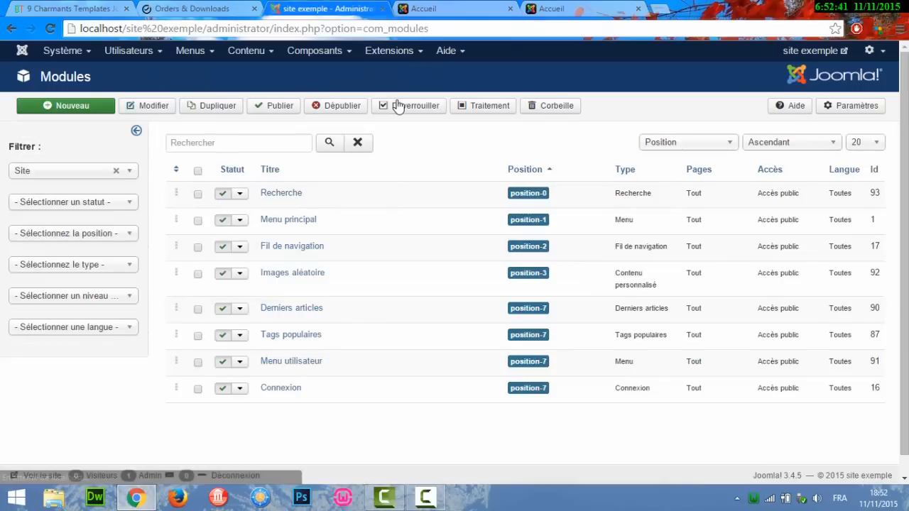
{"action": "left_click", "coordinate": [282, 222]}
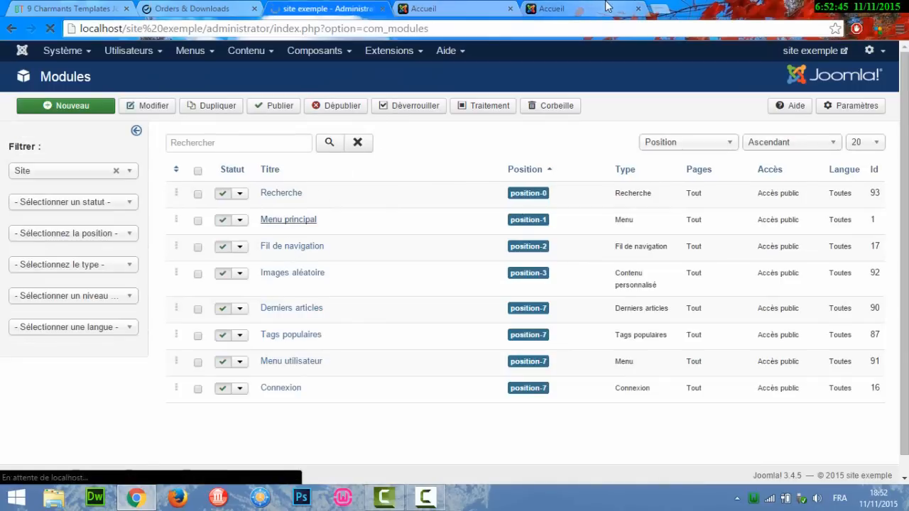
{"action": "left_click", "coordinate": [553, 8]}
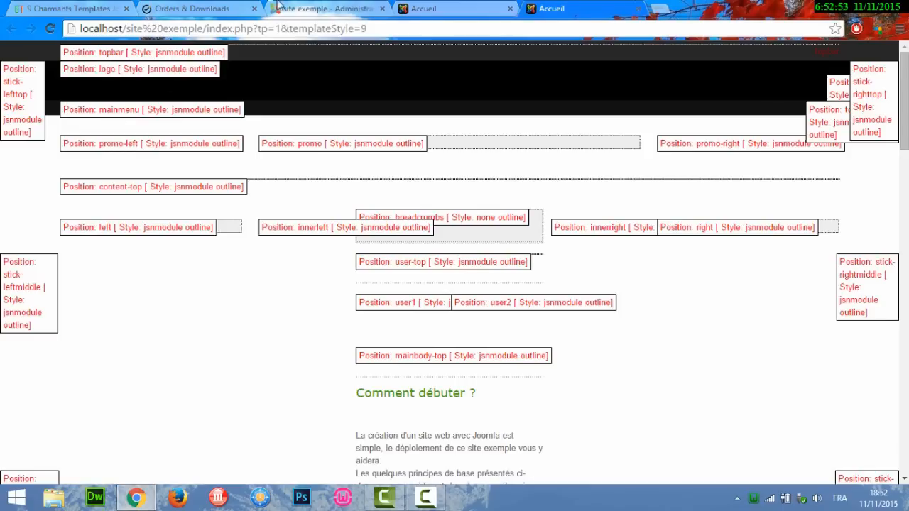
{"action": "left_click", "coordinate": [308, 5]}
{"action": "left_click", "coordinate": [712, 269]}
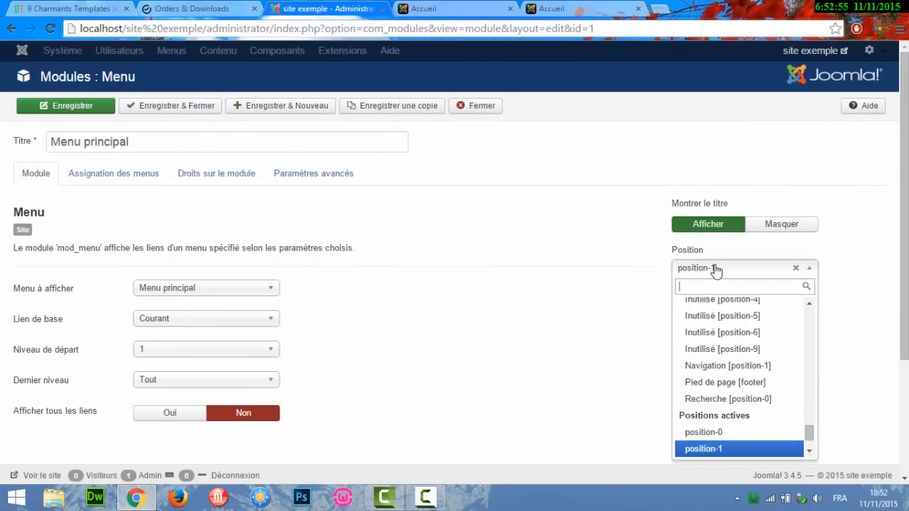
Put Menu principal in Mainmenu [mainmenu], save and close, and reload the front end to see the menu.
{"action": "type", "text": "main"}
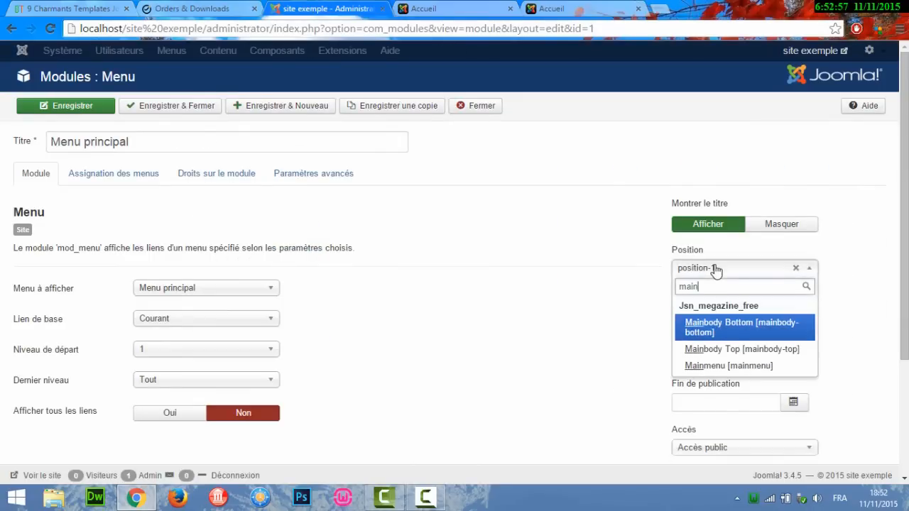
{"action": "left_click", "coordinate": [733, 366]}
{"action": "left_click", "coordinate": [177, 109]}
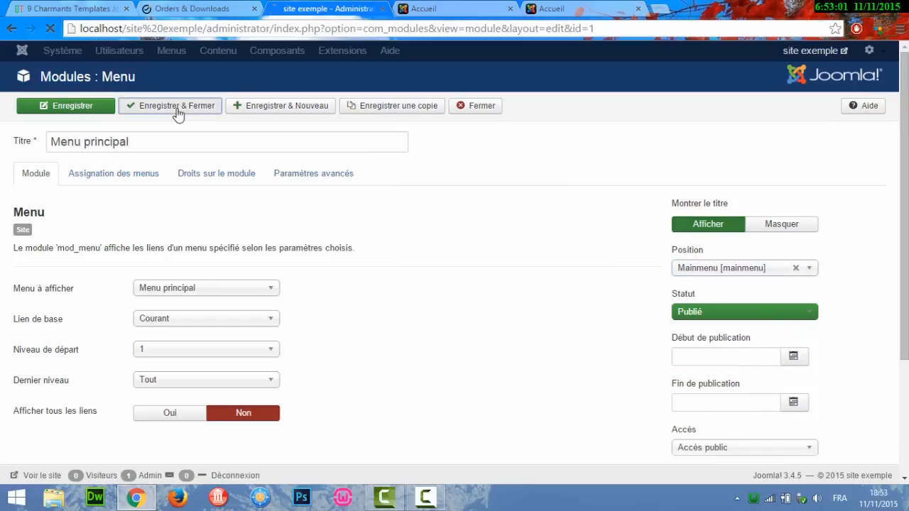
{"action": "left_click", "coordinate": [491, 8]}
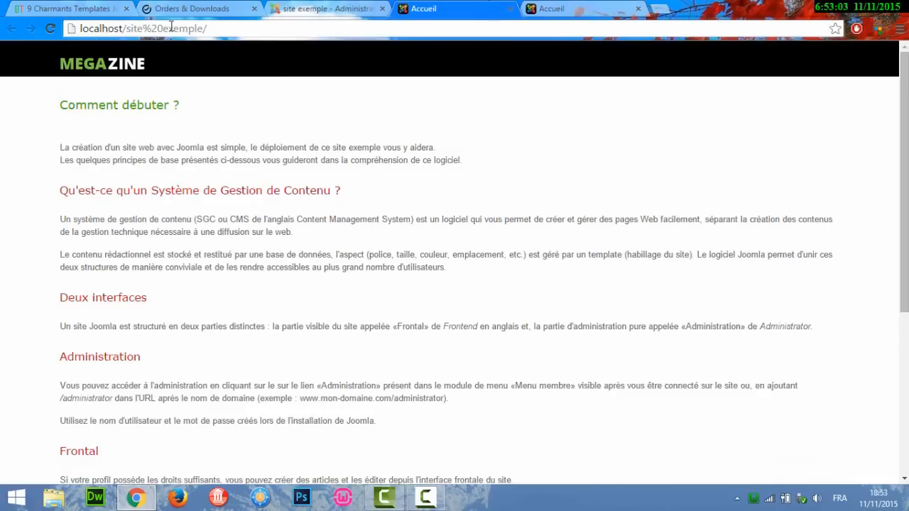
{"action": "left_click", "coordinate": [48, 28]}
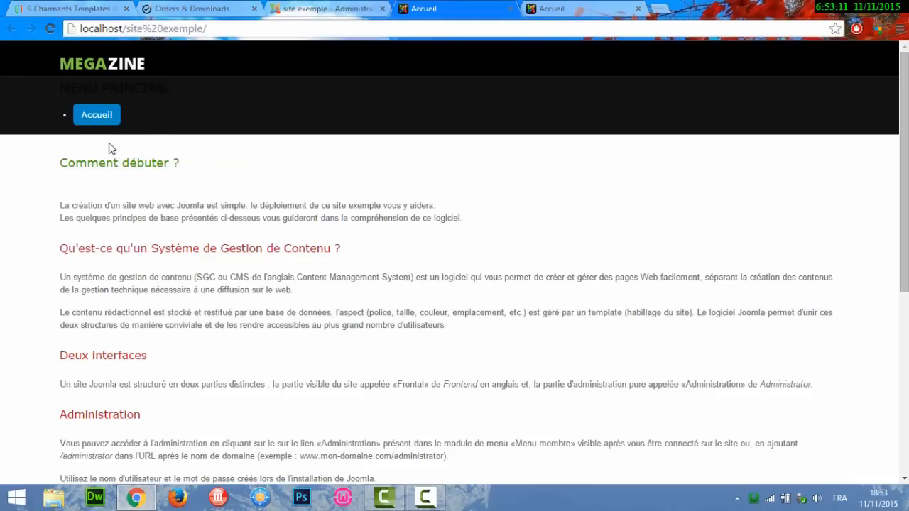
{"action": "left_click", "coordinate": [317, 6]}
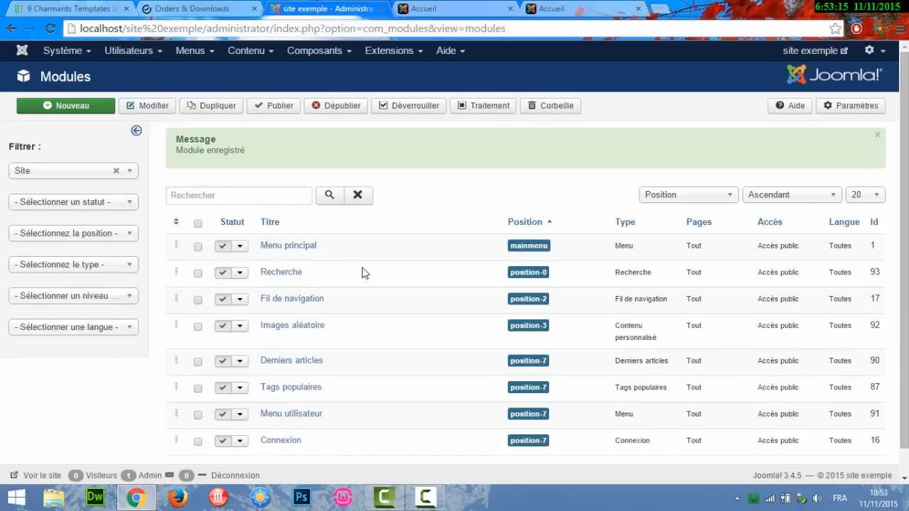
Review the lower user5–user7 position outlines and open the Connexion login module, still at position-7.
{"action": "left_click", "coordinate": [580, 6]}
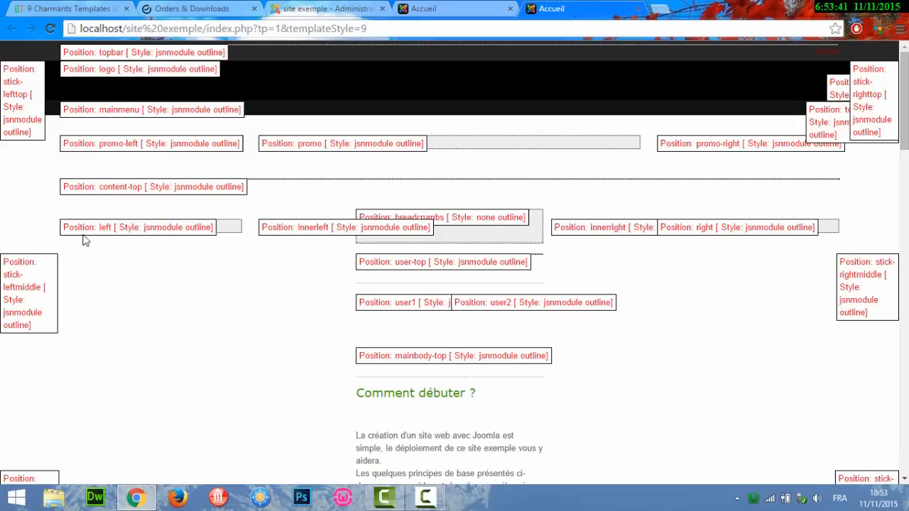
{"action": "left_click", "coordinate": [327, 8]}
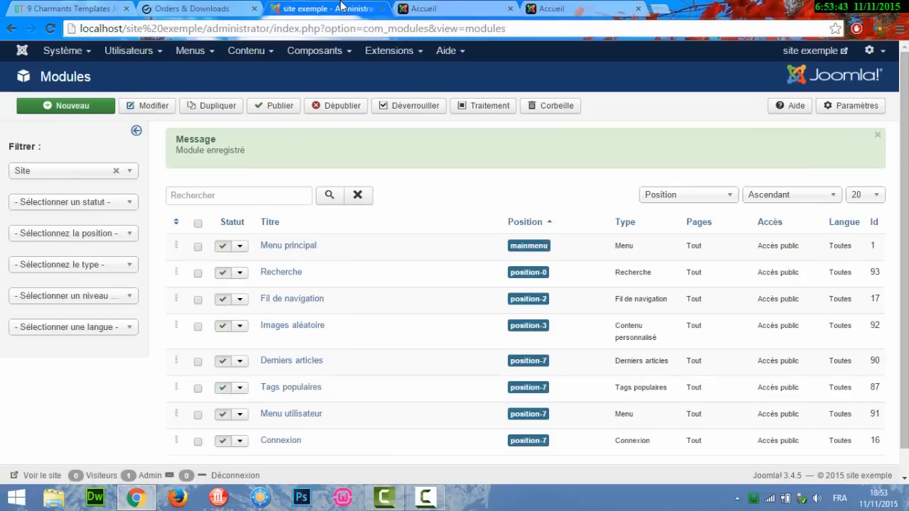
{"action": "left_click", "coordinate": [287, 441]}
{"action": "left_click", "coordinate": [583, 7]}
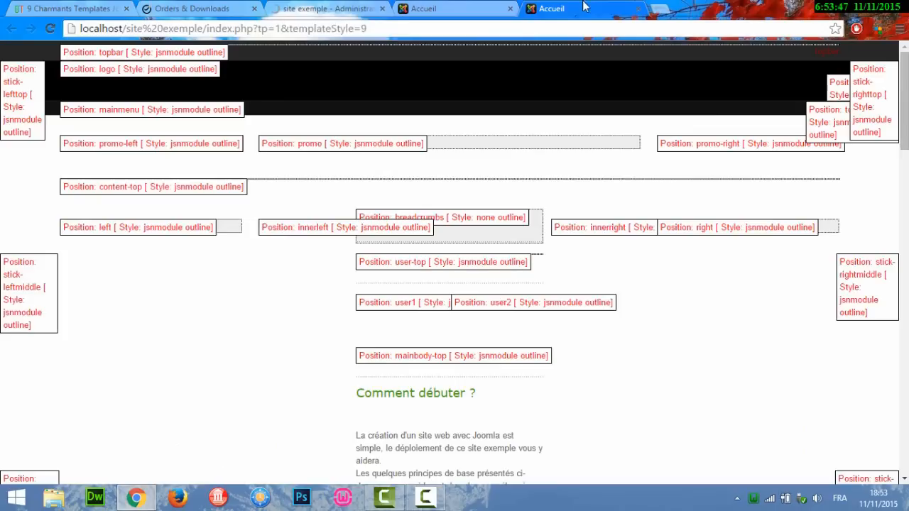
{"action": "scroll", "coordinate": [906, 107], "scroll_direction": "down", "scroll_amount": 2}
{"action": "scroll", "coordinate": [906, 107], "scroll_direction": "up", "scroll_amount": 2}
{"action": "scroll", "coordinate": [906, 106], "scroll_direction": "down", "scroll_amount": 1}
{"action": "scroll", "coordinate": [907, 107], "scroll_direction": "down", "scroll_amount": 20}
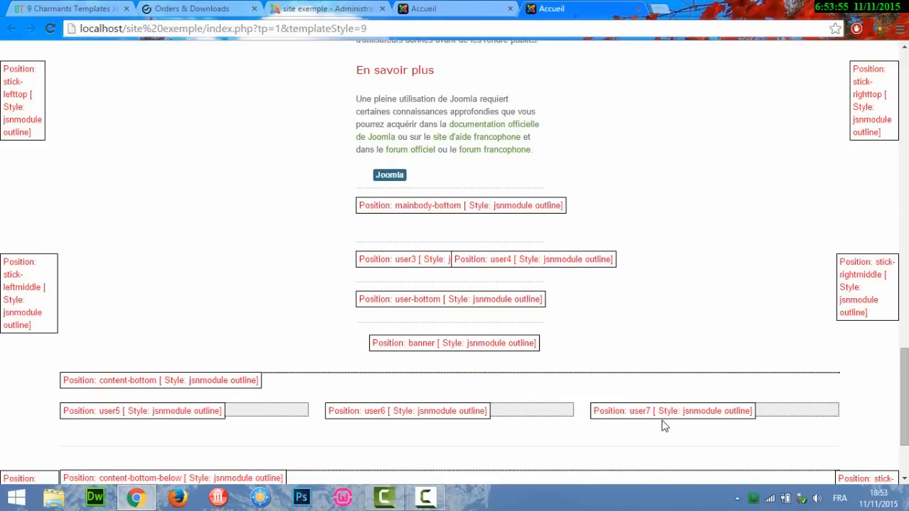
{"action": "left_click", "coordinate": [322, 8]}
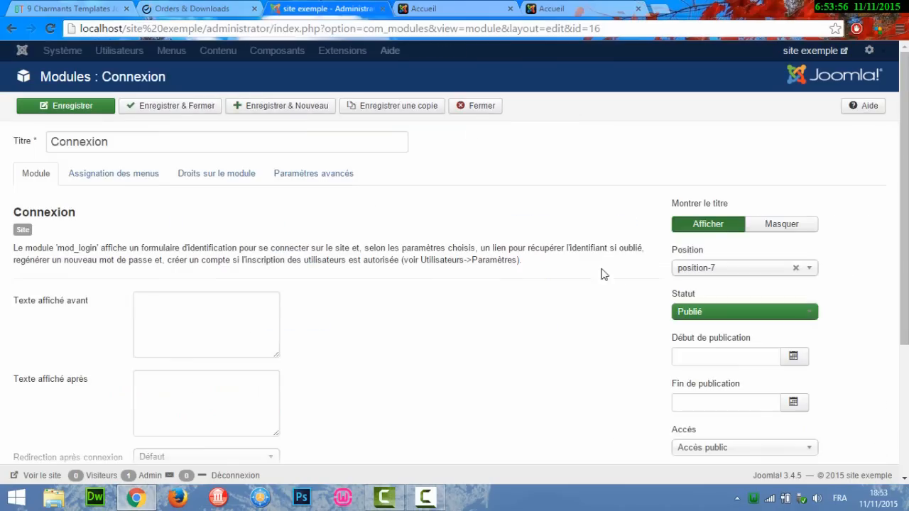
Set Connexion's position to User 7 [user7], save and close, then reload the site front end.
{"action": "left_click", "coordinate": [697, 267]}
{"action": "type", "text": "user"}
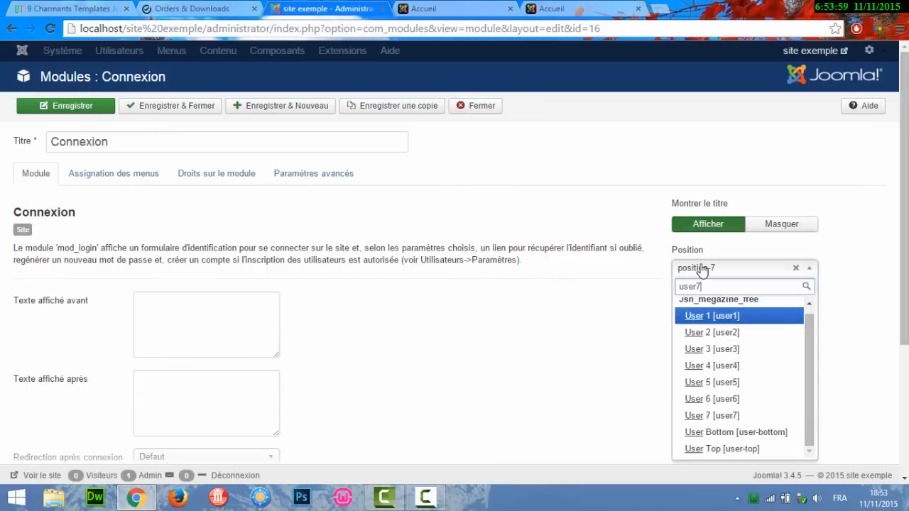
{"action": "type", "text": "7"}
{"action": "key", "text": "Return"}
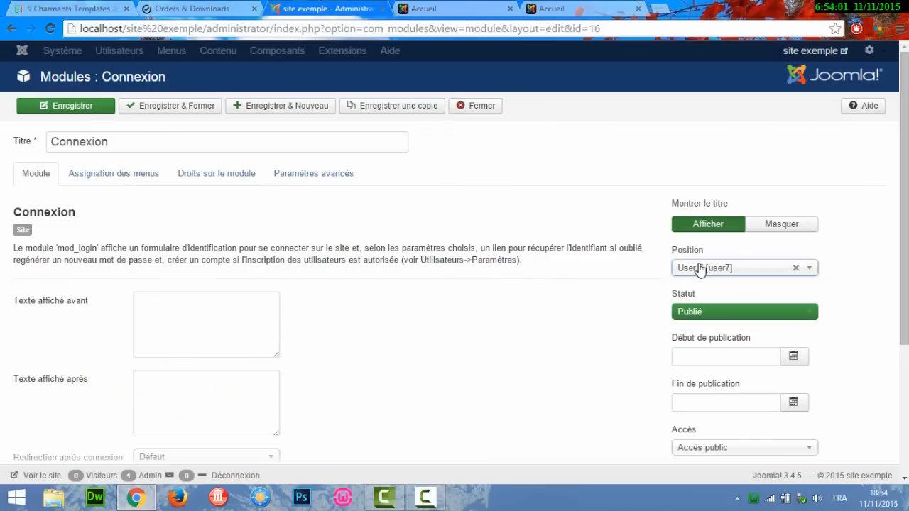
{"action": "left_click", "coordinate": [199, 112]}
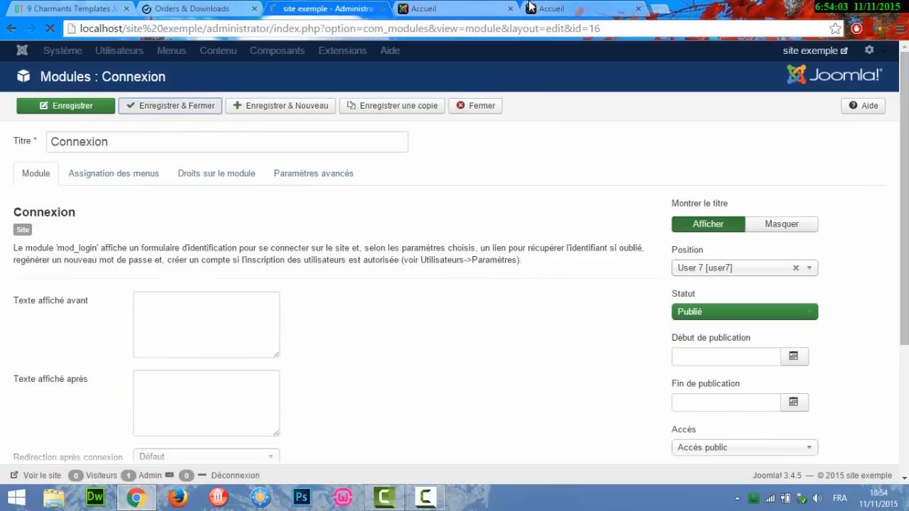
{"action": "left_click", "coordinate": [424, 8]}
{"action": "left_click", "coordinate": [50, 30]}
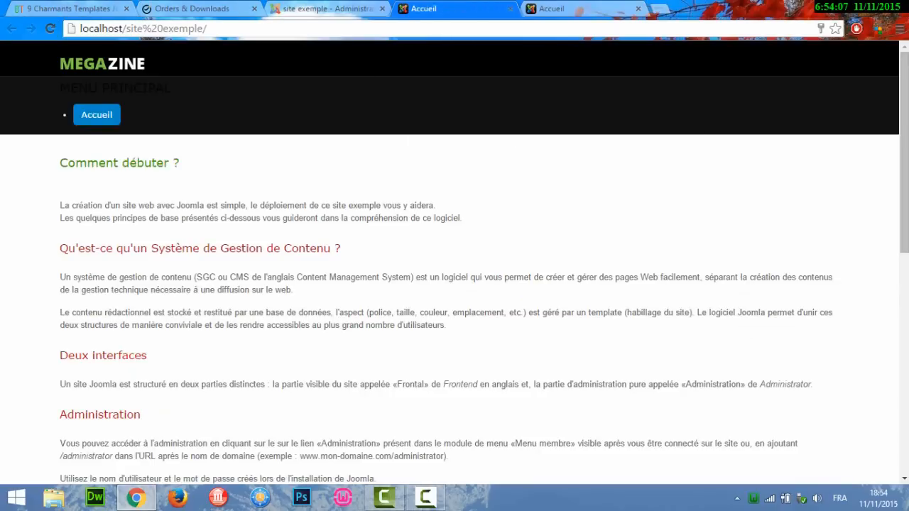
Scroll to the Connexion form at the bottom of the site, compare with the position outlines, and return to Modules.
{"action": "left_click_drag", "start_coordinate": [904, 170], "coordinate": [904, 396]}
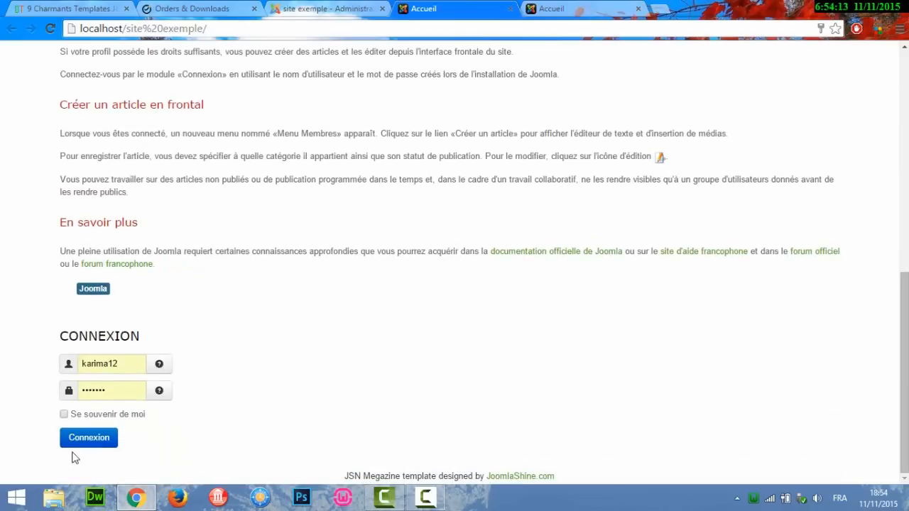
{"action": "left_click", "coordinate": [610, 9]}
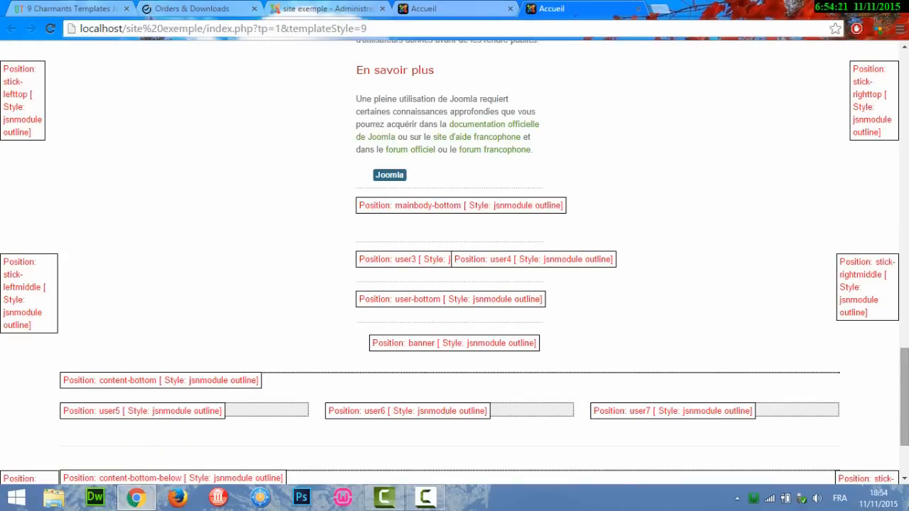
{"action": "scroll", "coordinate": [455, 263], "scroll_direction": "up", "scroll_amount": 18}
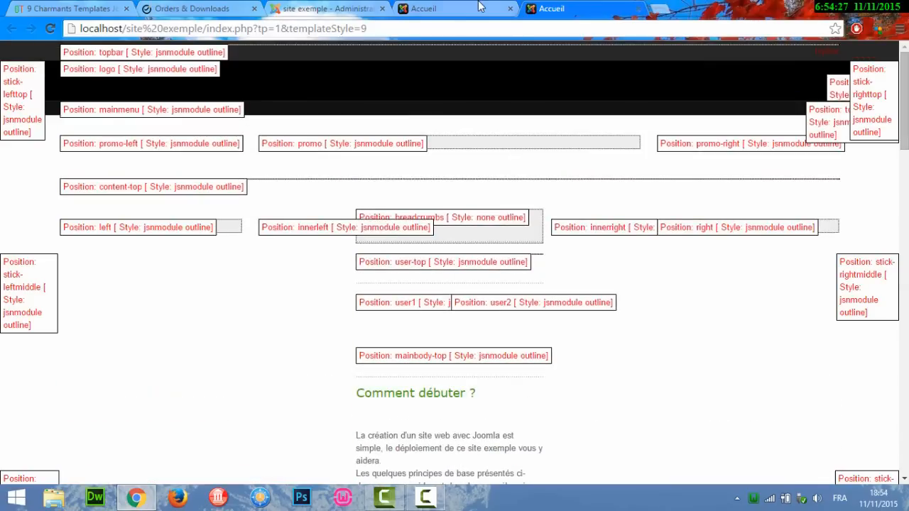
{"action": "left_click", "coordinate": [426, 8]}
{"action": "left_click", "coordinate": [355, 6]}
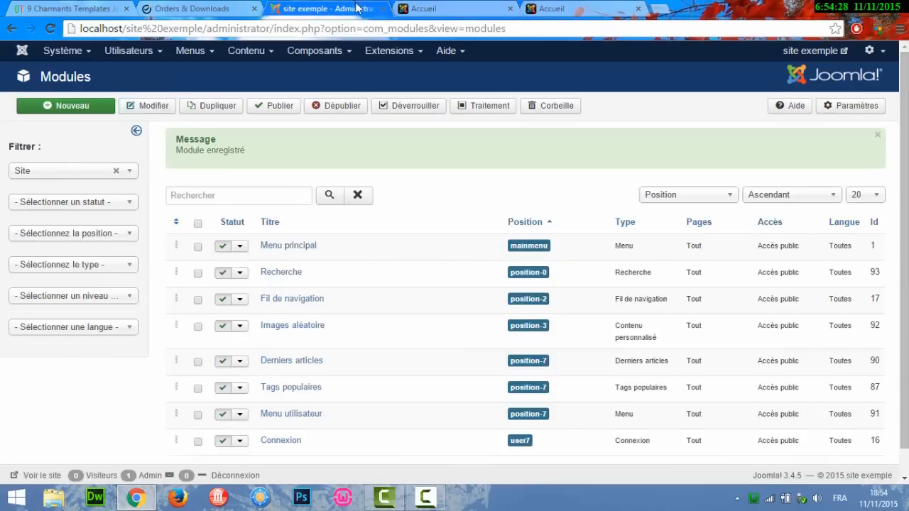
Go to Extensions > Templates to show the Templates : Styles list.
{"action": "left_click", "coordinate": [396, 59]}
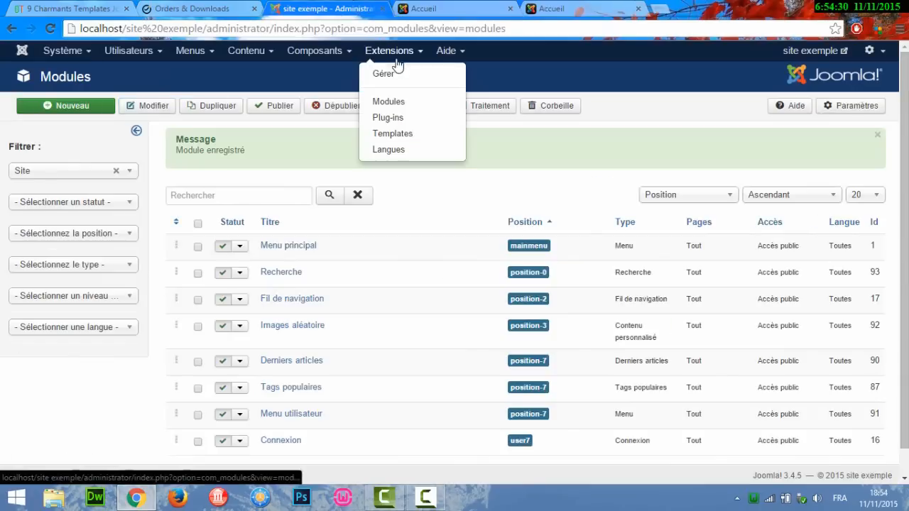
{"action": "left_click", "coordinate": [409, 135]}
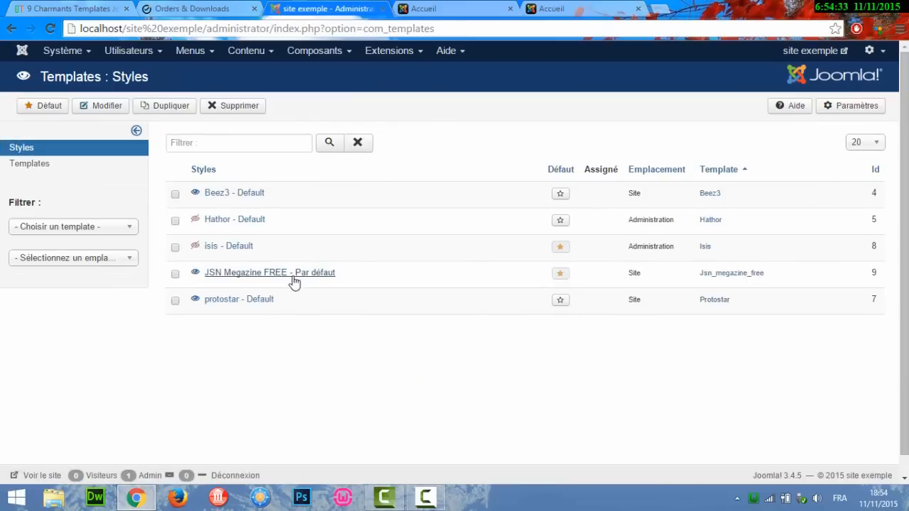